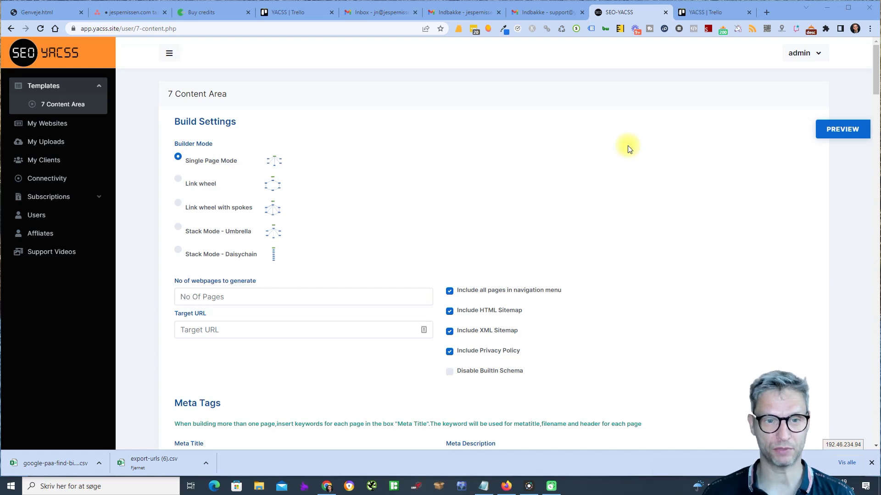
# - Select Single Page Mode as the build mode instead of Stack Mode - Umbrella
pyautogui.click(179, 227)
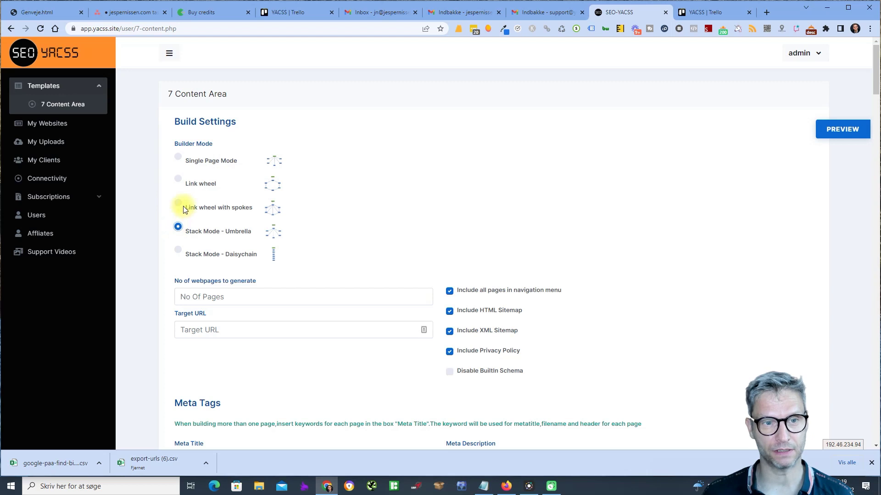
pyautogui.tripleClick(180, 164)
pyautogui.click(178, 156)
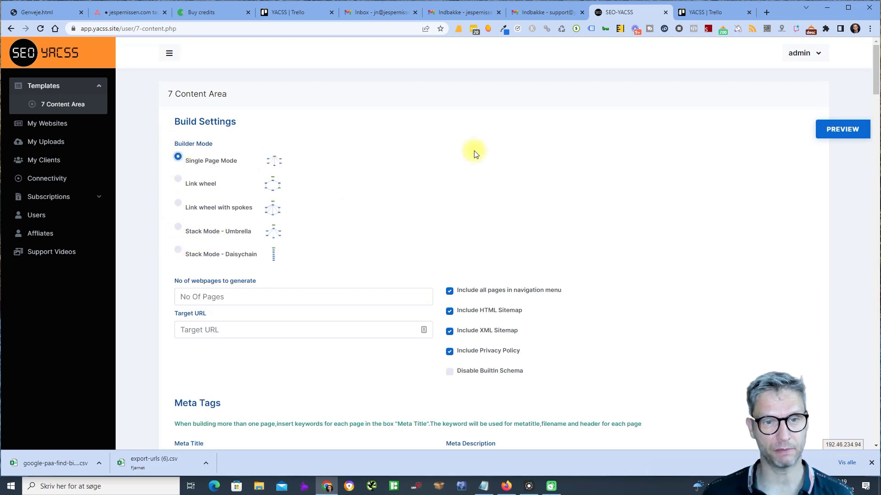
# - Set 100 webpages to generate and enter the target website URL
pyautogui.click(200, 298)
pyautogui.write('100')
pyautogui.click(237, 330)
pyautogui.write('https:')
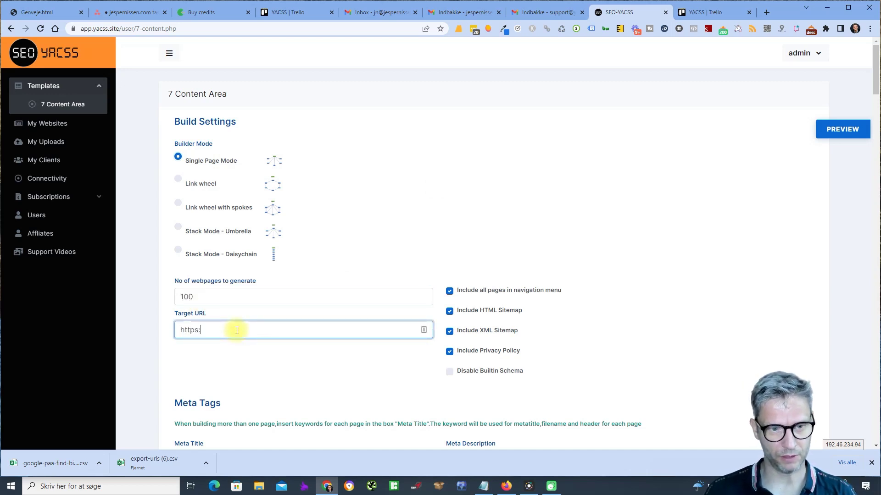
pyautogui.write('//jespernissen.com')
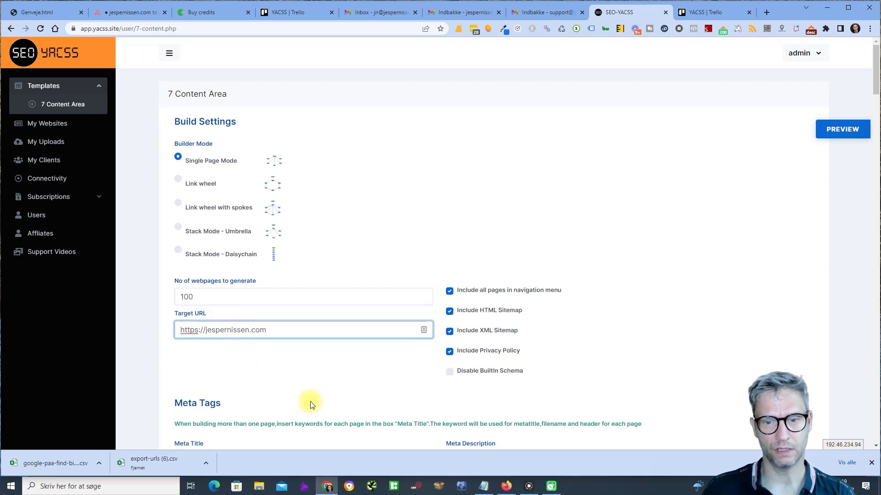
pyautogui.hotkey('alt', 'Tab')
pyautogui.press('super+e')
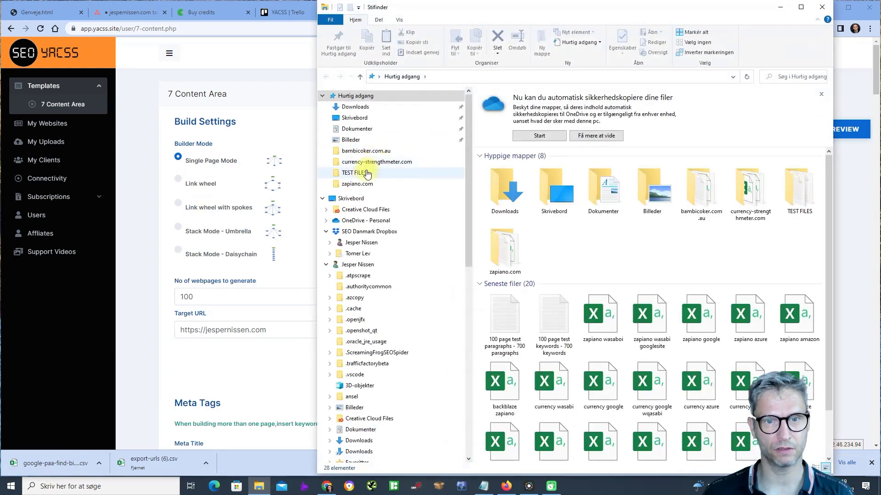
# - Open the 700-keyword test file from TEST FILES in Notepad and select keywords 1–100
pyautogui.click(356, 173)
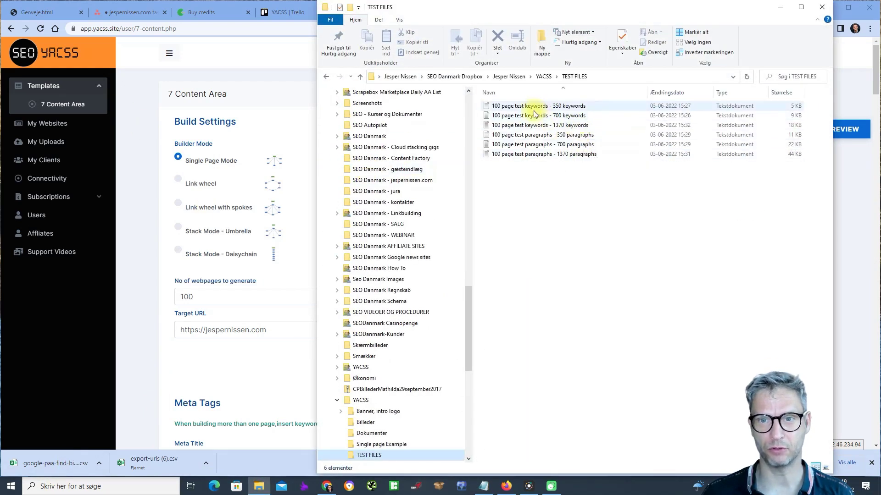
pyautogui.doubleClick(556, 117)
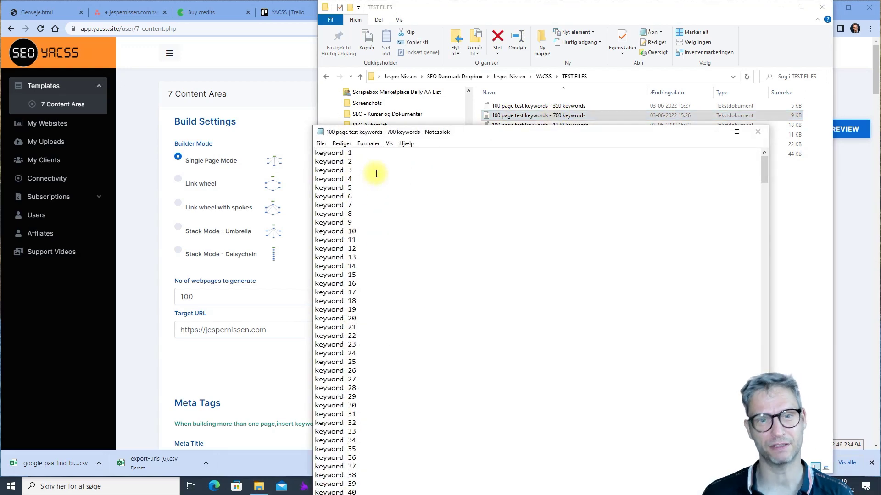
pyautogui.scroll(-19, 415, 321)
pyautogui.scroll(-5, 411, 332)
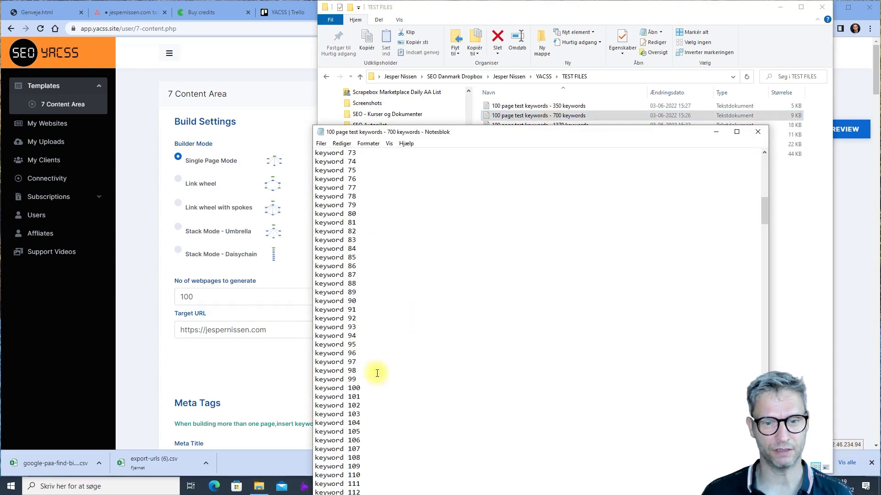
pyautogui.keyDown('shift'); pyautogui.click(363, 388); pyautogui.keyUp('shift')
pyautogui.hotkey('ctrl', 'c')
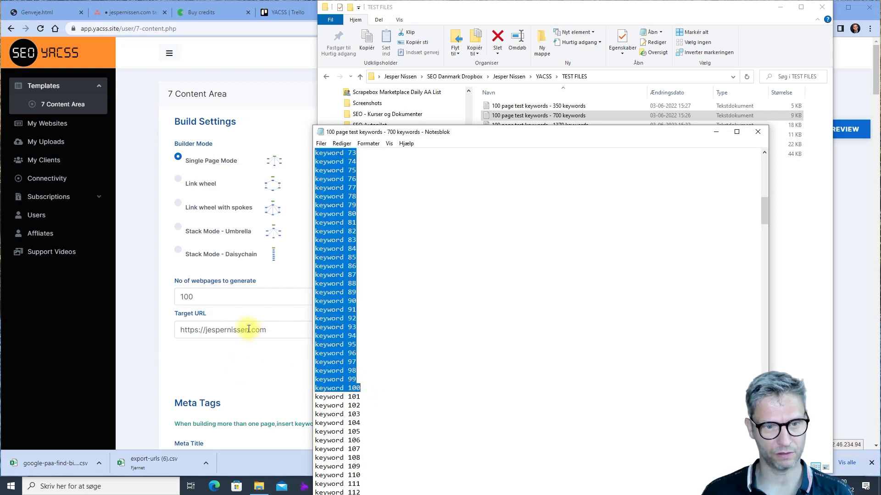
pyautogui.scroll(-5, 282, 406)
# - Paste the 100 keywords into the Meta Title box and enlarge it to show more lines
pyautogui.click(235, 232)
pyautogui.hotkey('ctrl', 'v')
pyautogui.scroll(2, 235, 232)
pyautogui.moveTo(430, 247); pyautogui.dragTo(433, 362)
pyautogui.click(513, 244)
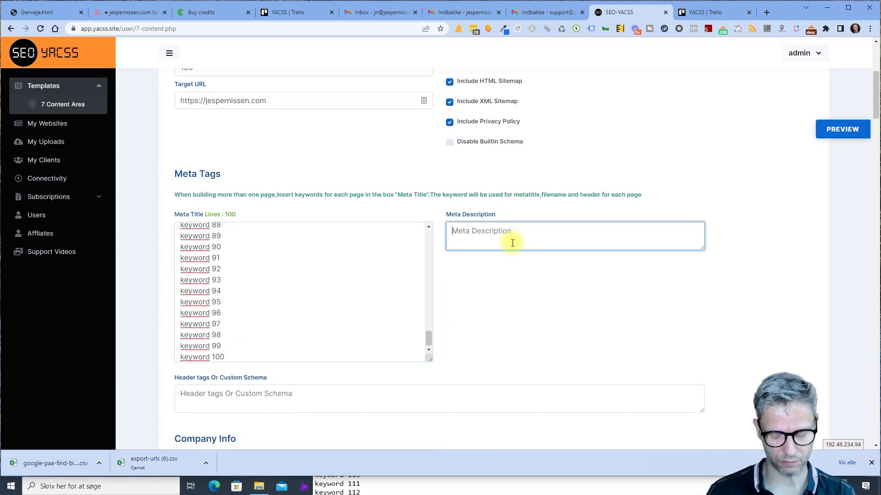
# - Enter 'meta description' as the meta description and preview the generated keyword 1 page
pyautogui.write('meta description')
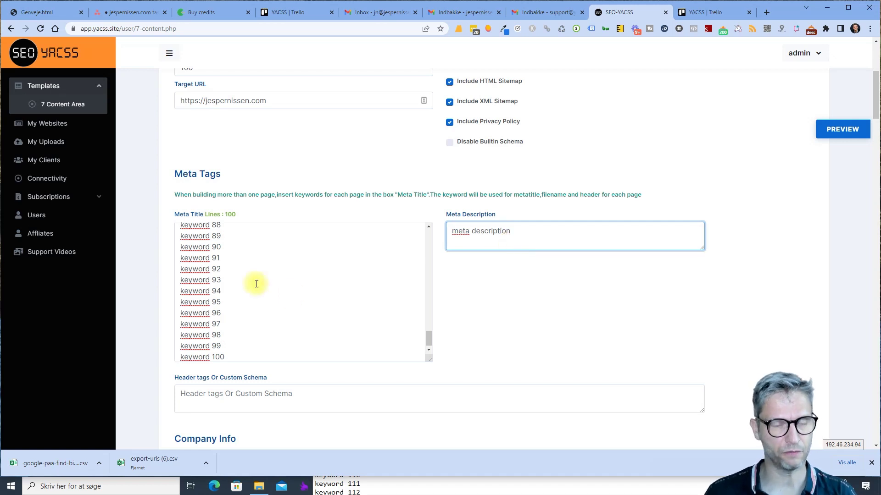
pyautogui.scroll(20, 248, 232)
pyautogui.scroll(-5, 171, 379)
pyautogui.scroll(-1, 350, 299)
pyautogui.moveTo(220, 185); pyautogui.dragTo(177, 184)
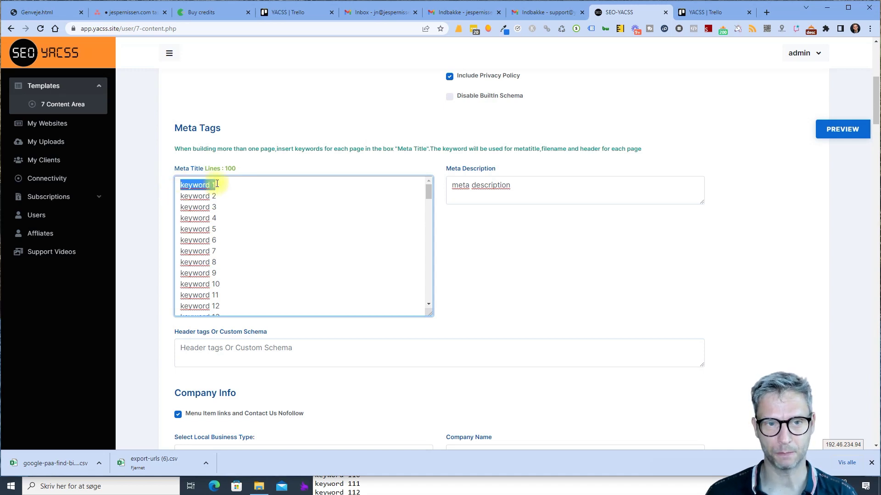
pyautogui.moveTo(236, 182); pyautogui.dragTo(166, 182)
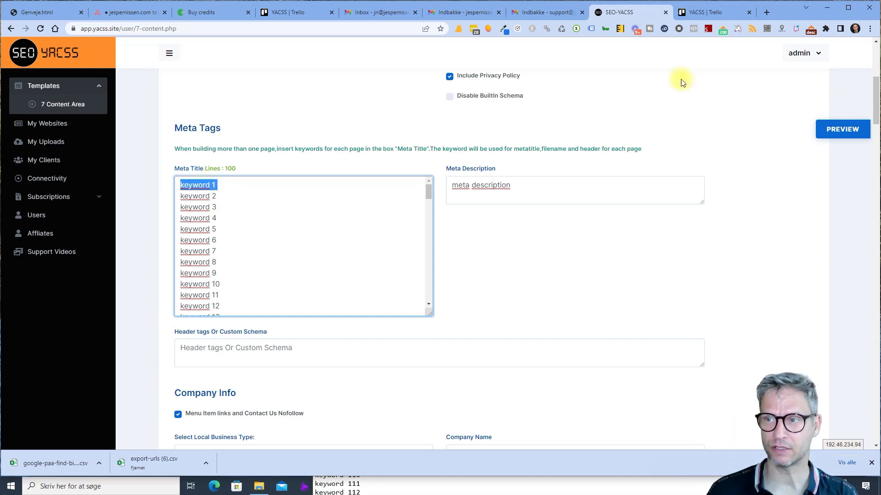
pyautogui.click(830, 132)
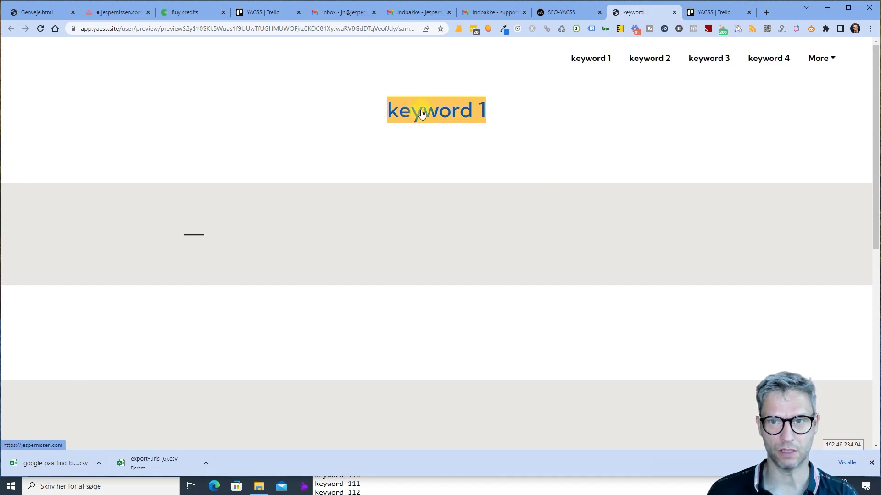
# - Check the More navigation dropdown, preview without all pages in navigation, then re-enable that option
pyautogui.click(822, 59)
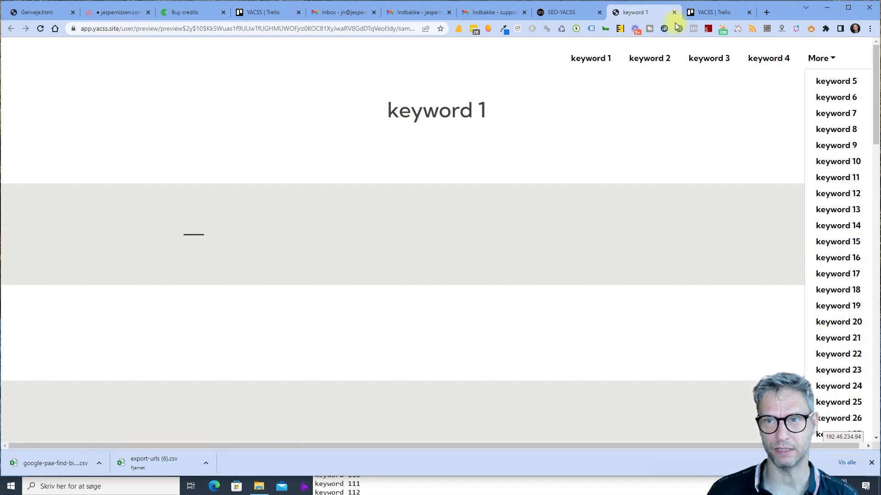
pyautogui.click(557, 12)
pyautogui.scroll(3, 451, 137)
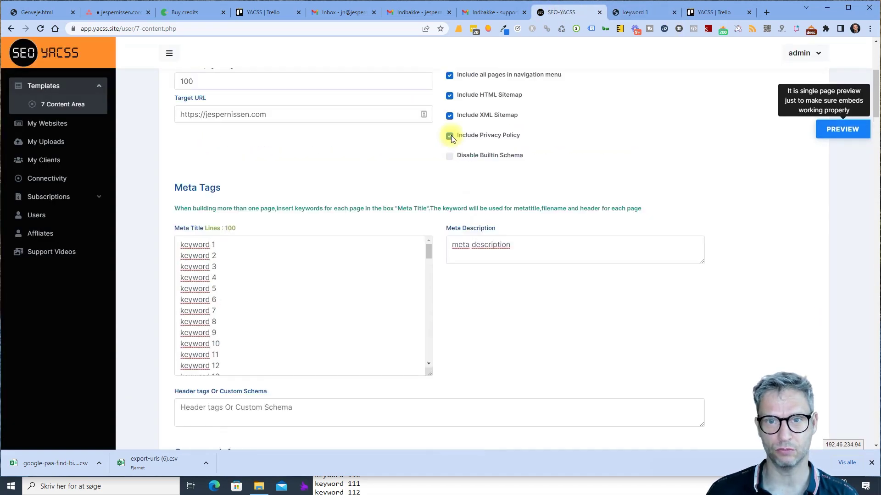
pyautogui.click(450, 152)
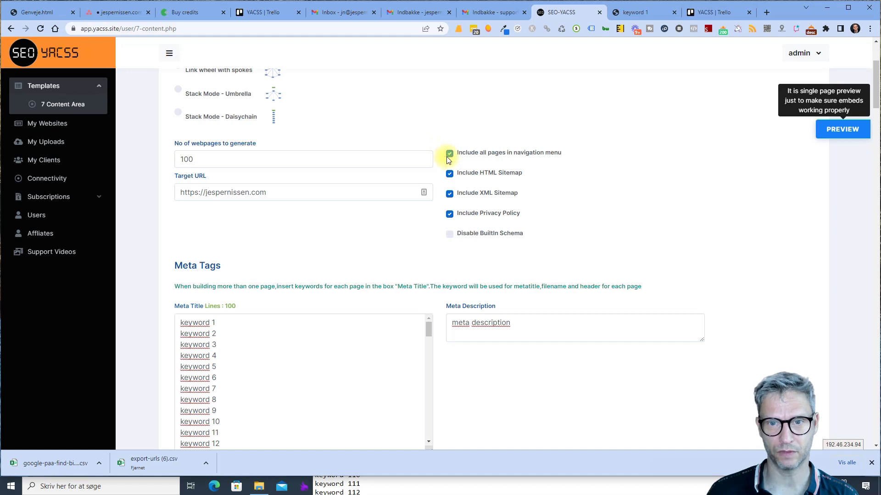
pyautogui.click(841, 133)
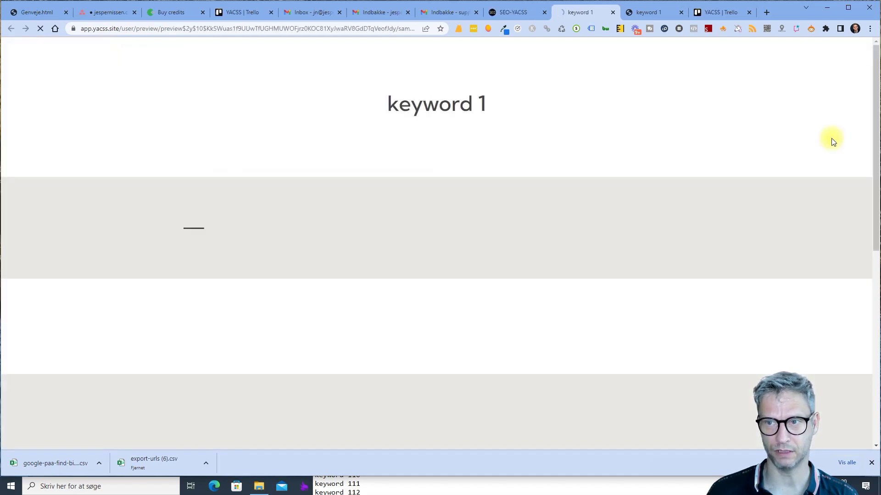
pyautogui.click(512, 12)
pyautogui.click(449, 153)
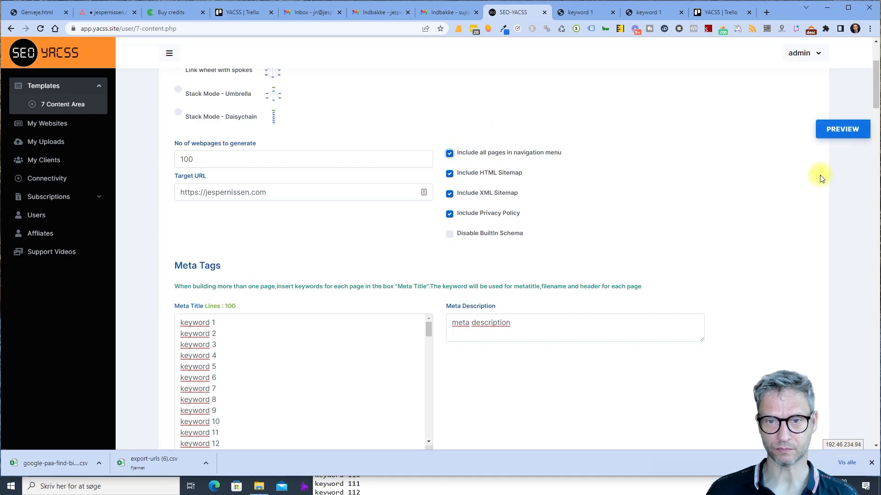
# - Scroll through the template form, select keyword 1 and preview the pages again
pyautogui.scroll(-5, 636, 195)
pyautogui.scroll(-15, 636, 195)
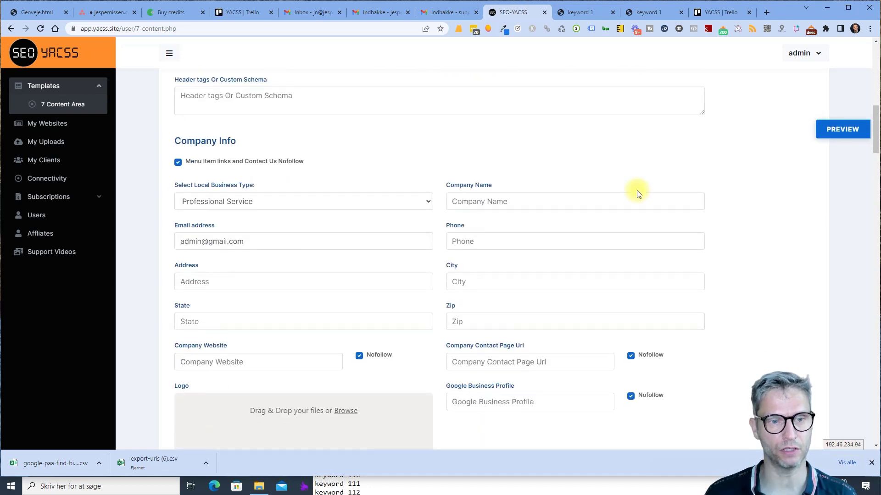
pyautogui.scroll(-4, 639, 195)
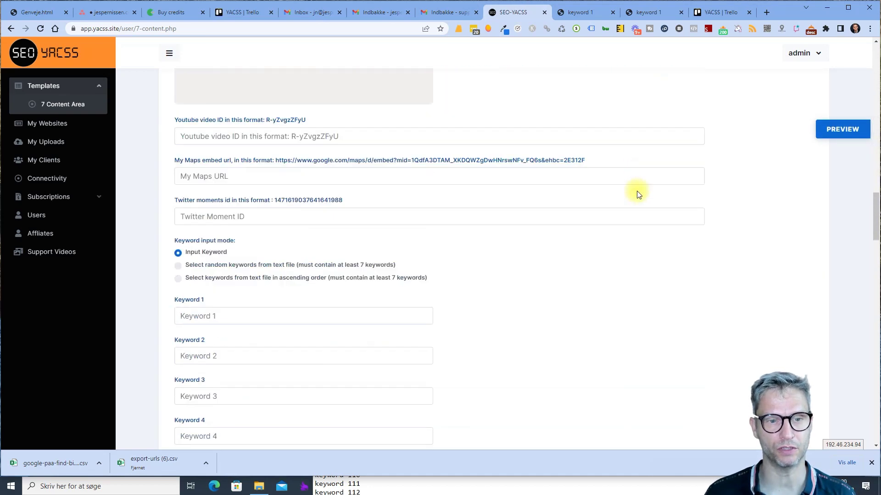
pyautogui.scroll(-3, 638, 195)
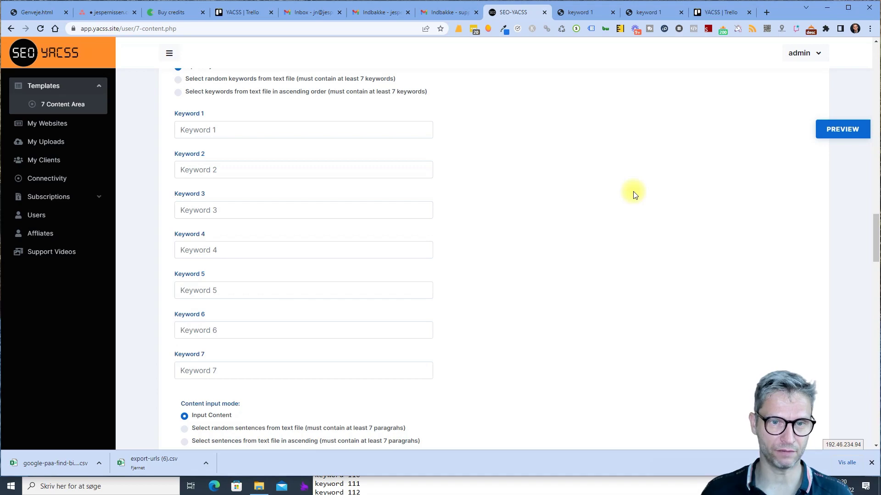
pyautogui.scroll(8, 638, 193)
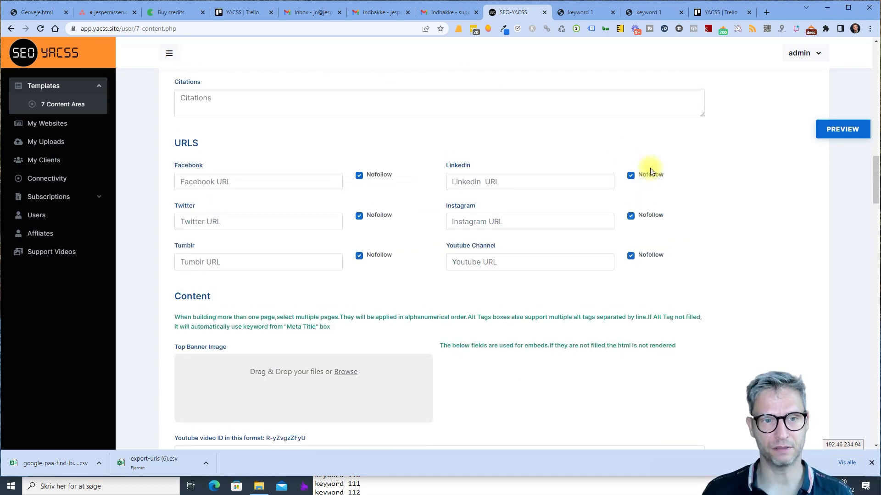
pyautogui.scroll(15, 389, 179)
pyautogui.scroll(-5, 321, 230)
pyautogui.scroll(3, 238, 256)
pyautogui.tripleClick(219, 230)
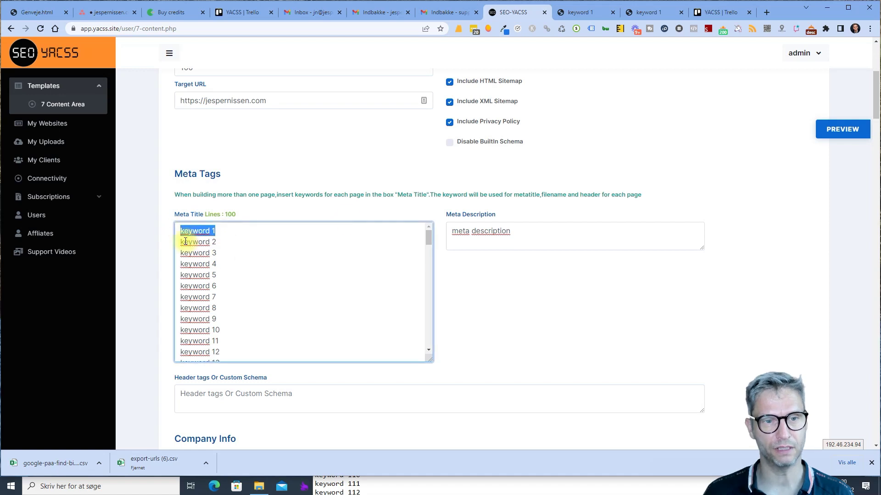
pyautogui.click(857, 133)
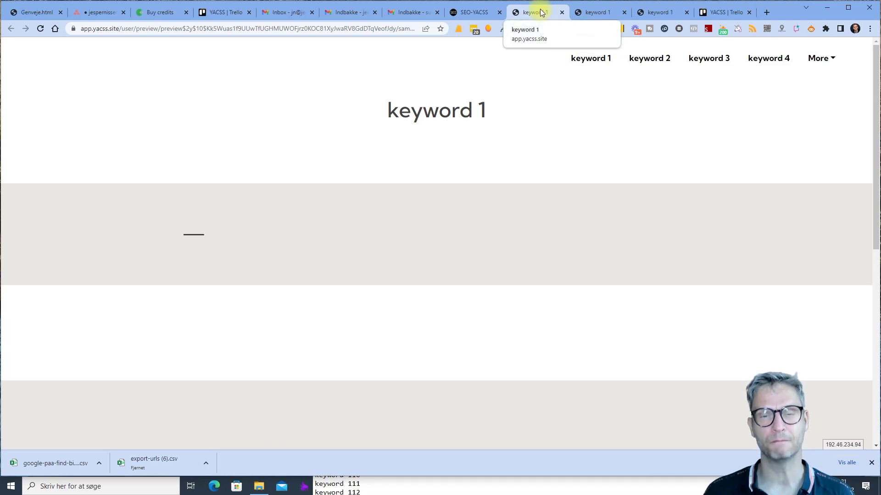
# - Inspect the keyword 1 preview's address and heading, then return to the Keyword 1–7 fields
pyautogui.moveTo(366, 28); pyautogui.dragTo(417, 29)
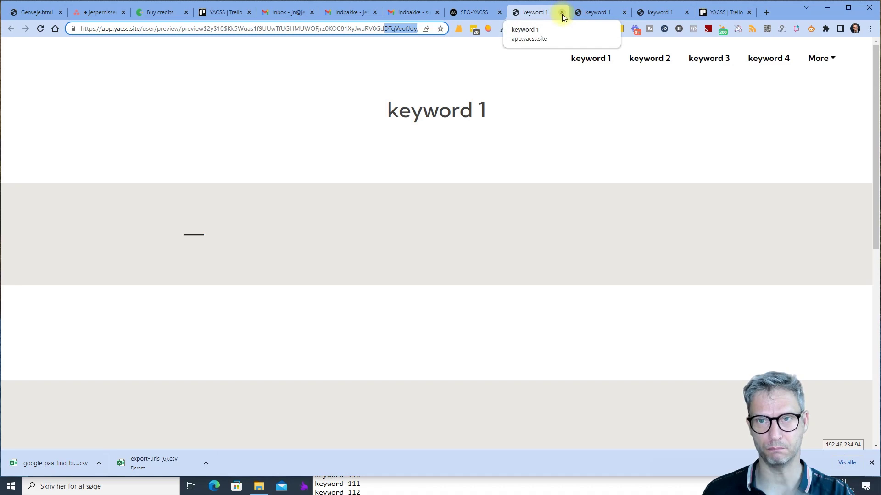
pyautogui.tripleClick(480, 114)
pyautogui.click(649, 151)
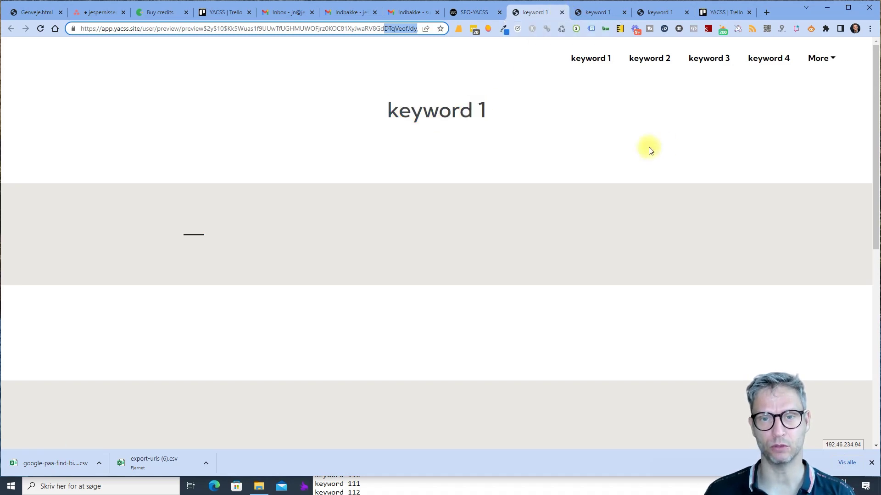
pyautogui.click(476, 13)
pyautogui.scroll(-10, 770, 285)
pyautogui.scroll(-1, 770, 289)
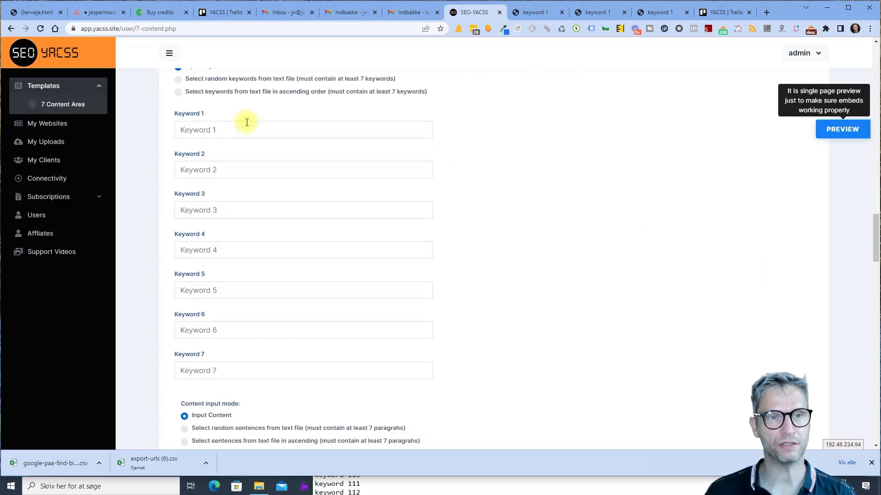
# - Fill Keyword 1–7 with 'keyword 1' through 'keyword 7' and preview the resulting page
pyautogui.click(250, 130)
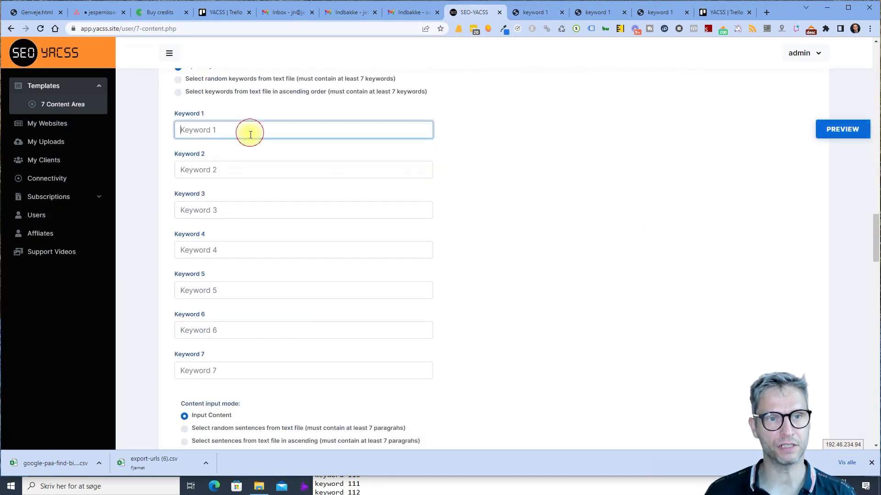
pyautogui.write('keyword 1')
pyautogui.click(308, 169)
pyautogui.write('keywo')
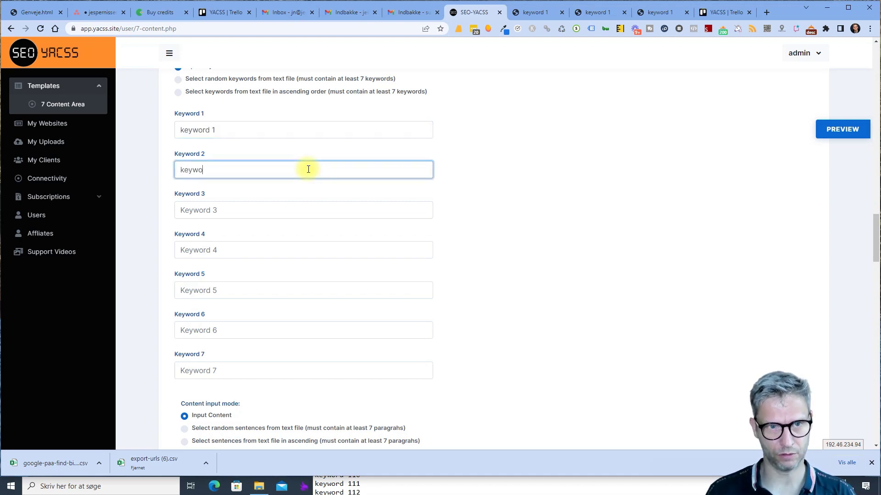
pyautogui.press('Tab')
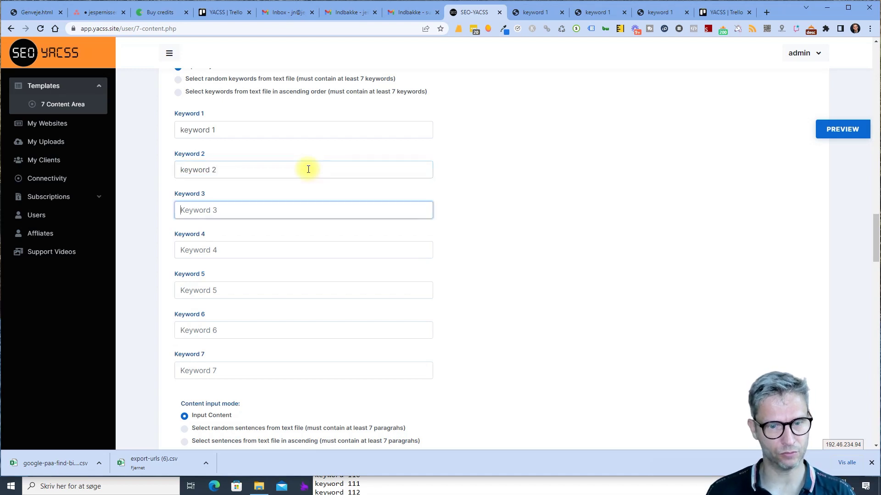
pyautogui.write('keyword 3')
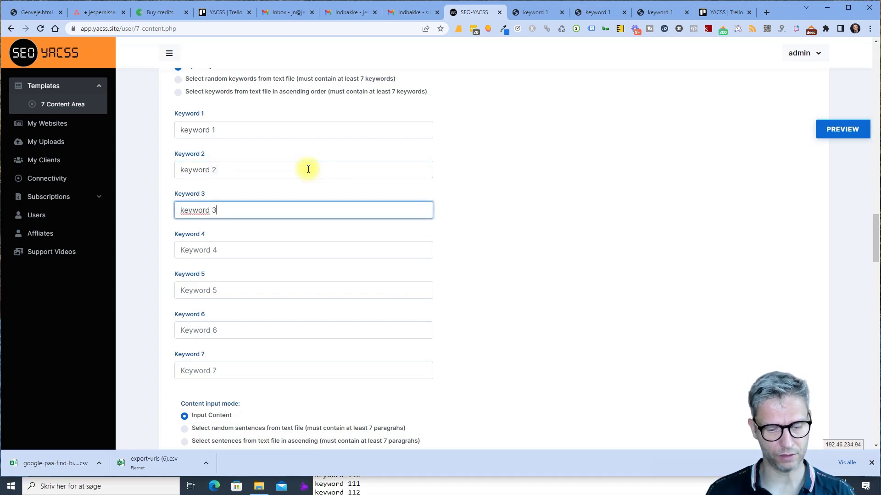
pyautogui.press('Tab')
pyautogui.write('key')
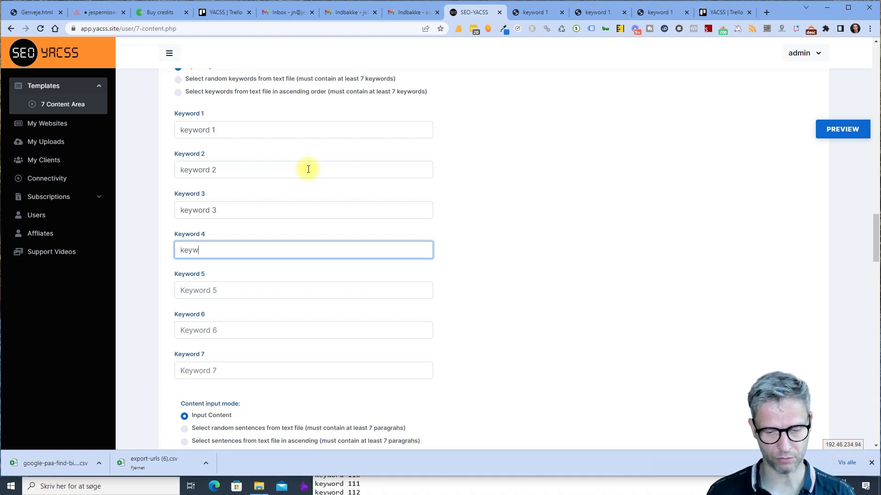
pyautogui.press('Tab')
pyautogui.write('keyword')
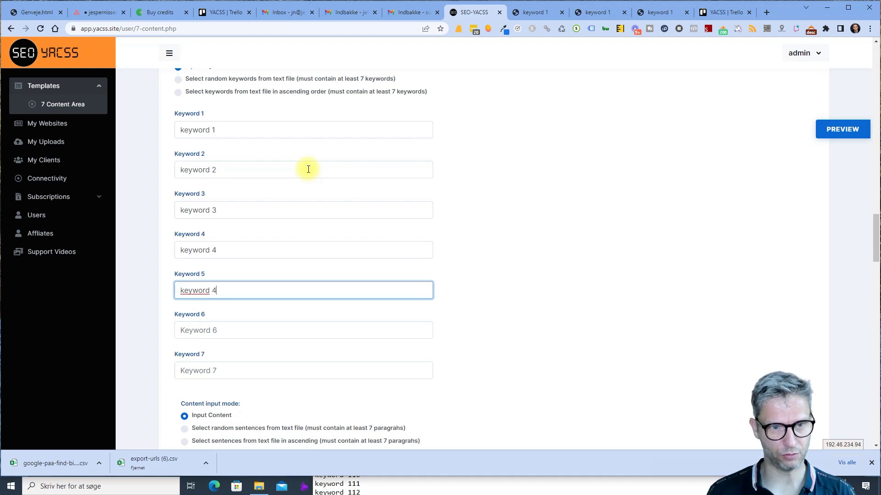
pyautogui.press('Tab')
pyautogui.write('key')
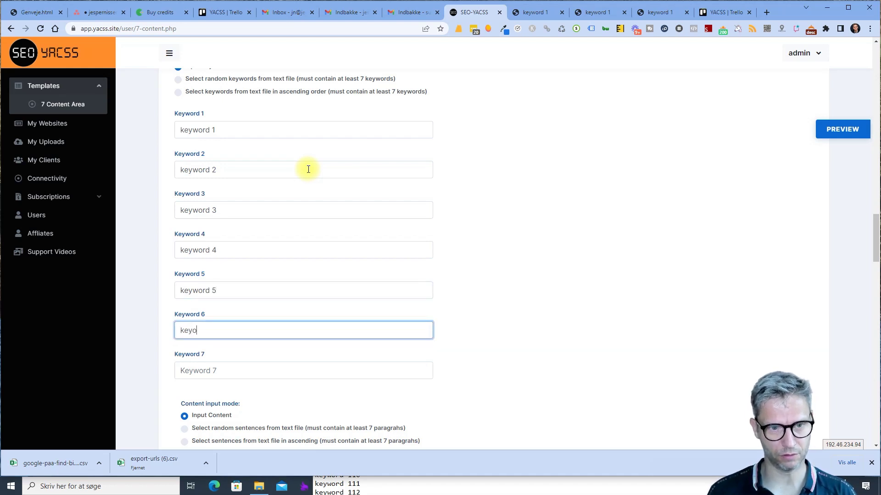
pyautogui.write('word 6')
pyautogui.press('Tab')
pyautogui.write('ke')
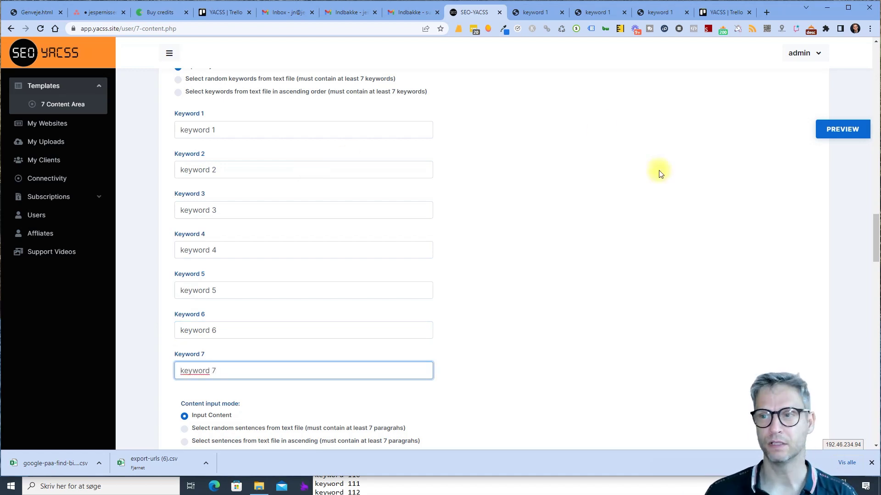
pyautogui.click(828, 134)
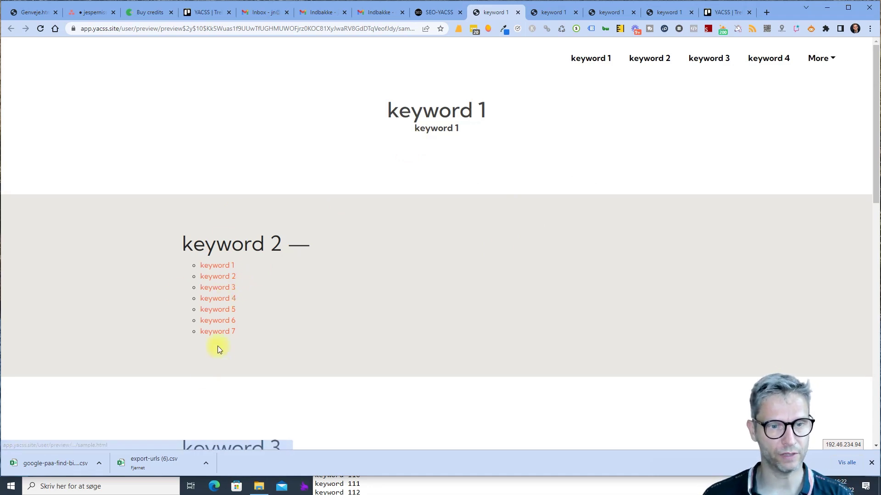
# - Jump to the keyword 7 section, highlight headings, then view the page source via 'Vis kildetekst'
pyautogui.click(223, 333)
pyautogui.scroll(15, 216, 325)
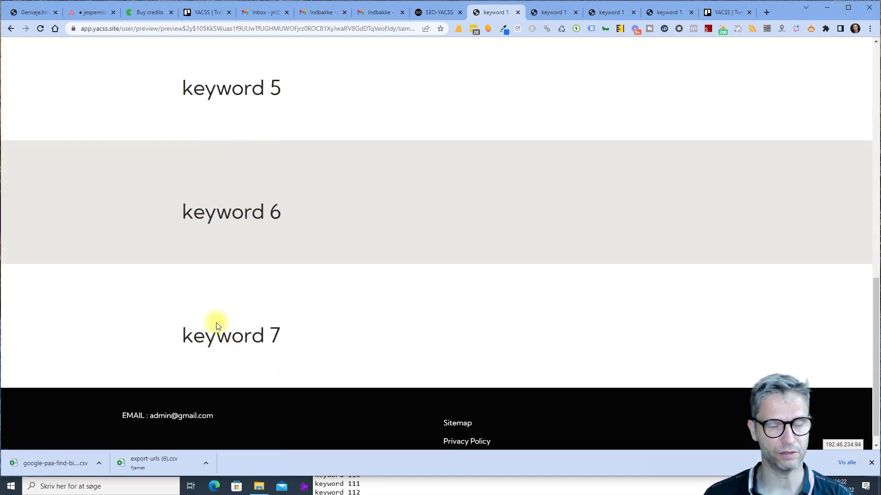
pyautogui.moveTo(464, 129); pyautogui.dragTo(414, 128)
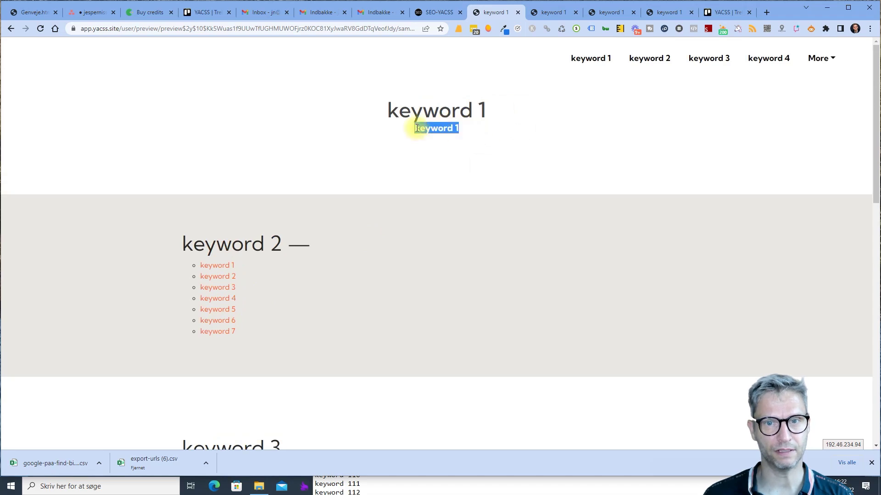
pyautogui.moveTo(230, 243); pyautogui.dragTo(205, 244)
pyautogui.scroll(-6, 342, 335)
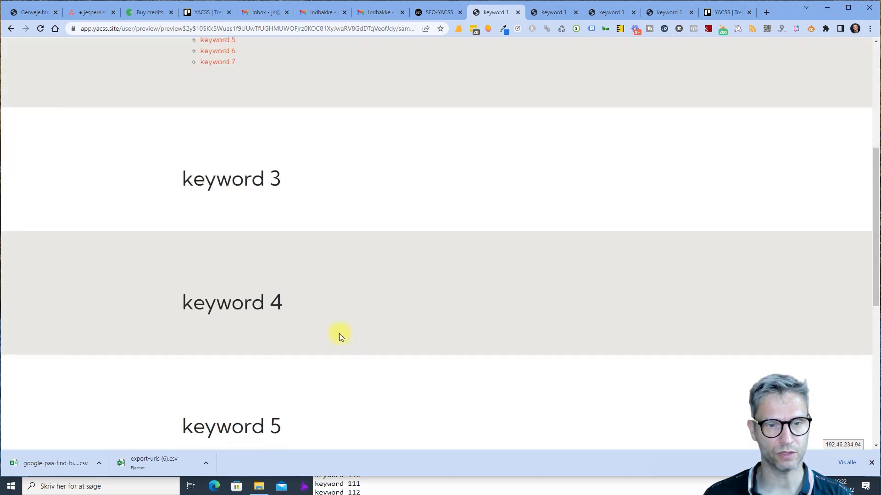
pyautogui.moveTo(196, 293); pyautogui.dragTo(262, 315)
pyautogui.rightClick(468, 185)
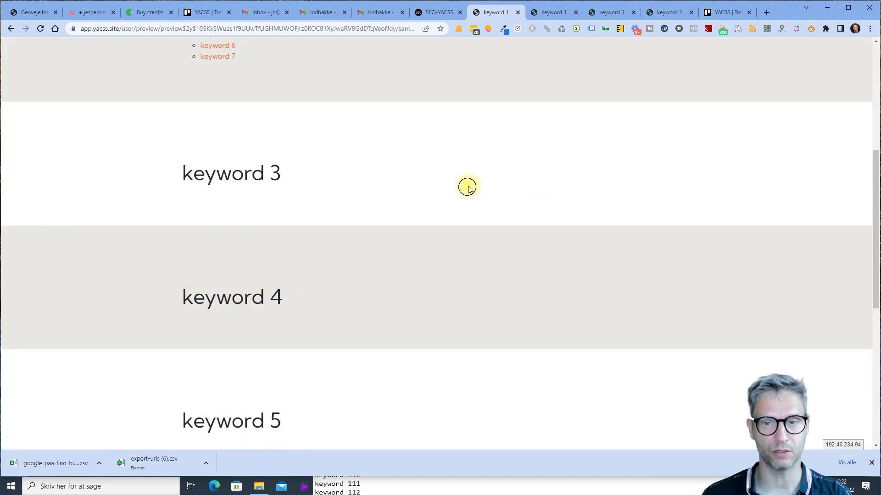
pyautogui.click(517, 386)
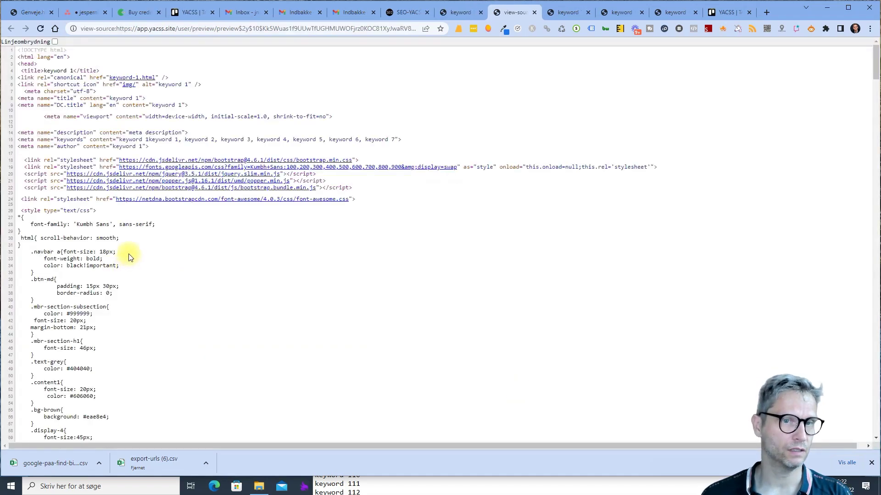
pyautogui.scroll(-20, 131, 253)
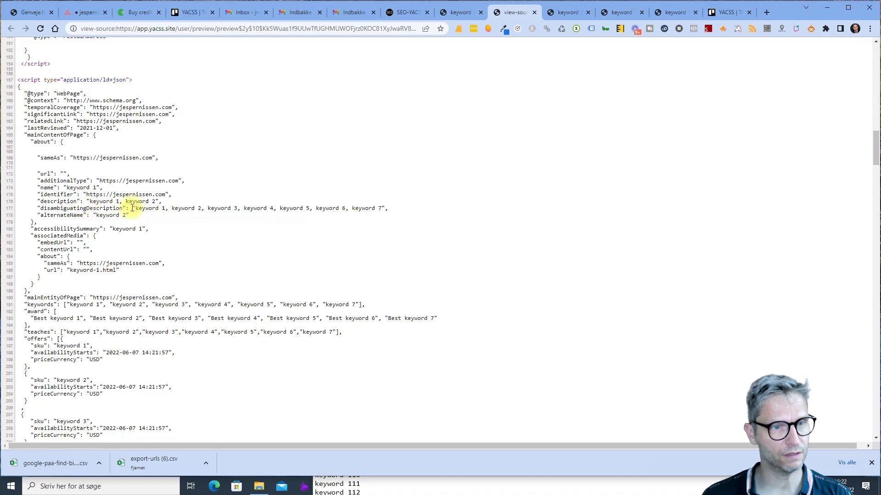
pyautogui.moveTo(138, 208); pyautogui.dragTo(372, 207)
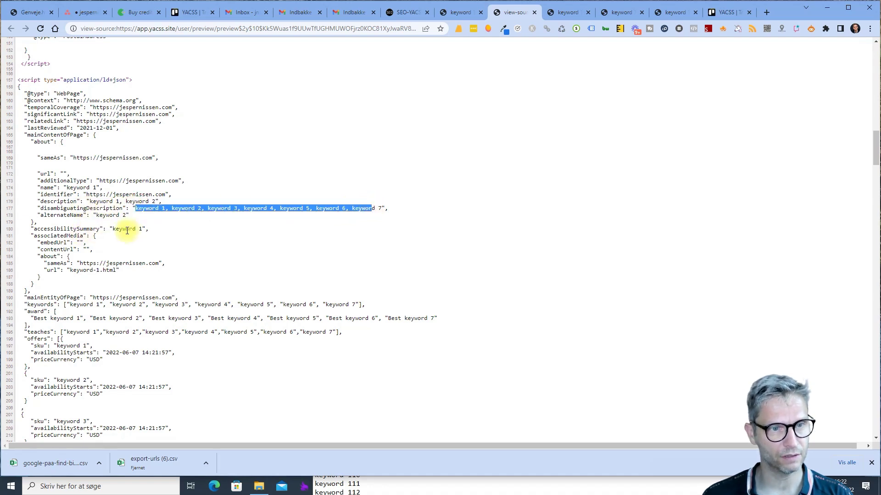
pyautogui.moveTo(125, 229); pyautogui.dragTo(132, 229)
pyautogui.moveTo(83, 305); pyautogui.dragTo(165, 331)
pyautogui.moveTo(49, 331); pyautogui.dragTo(83, 360)
pyautogui.scroll(-5, 113, 354)
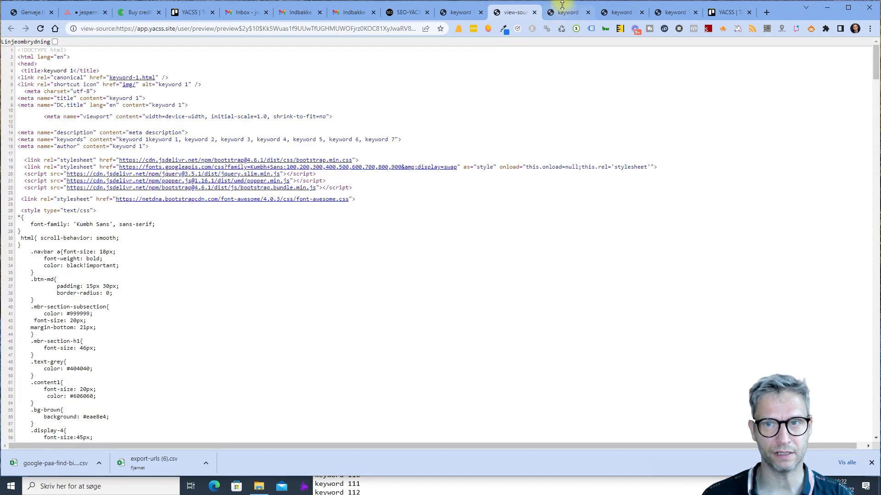
pyautogui.click(534, 13)
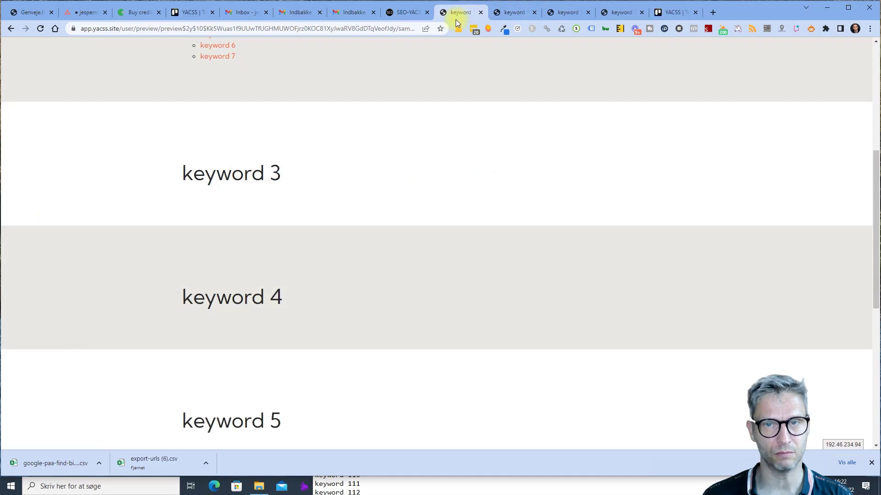
# - Close the three extra keyword preview tabs and return to the template form
pyautogui.click(481, 13)
pyautogui.click(481, 13)
pyautogui.click(482, 14)
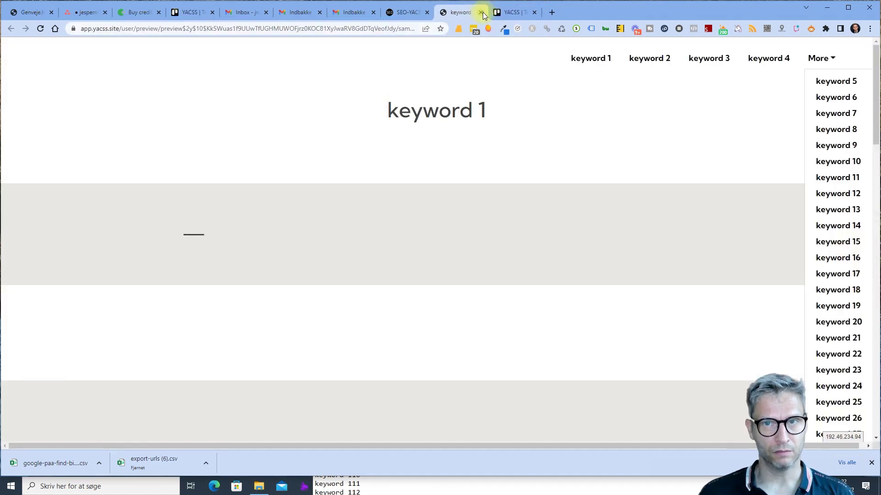
pyautogui.click(407, 12)
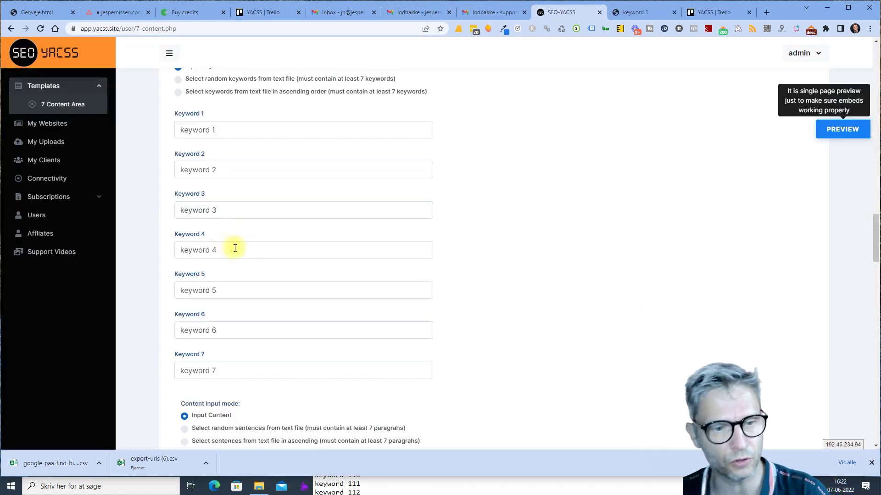
# - Replace Keyword 1 with {sdsds|sdsds|dsds} and confirm the preview renders 'sdsds'
pyautogui.tripleClick(235, 134)
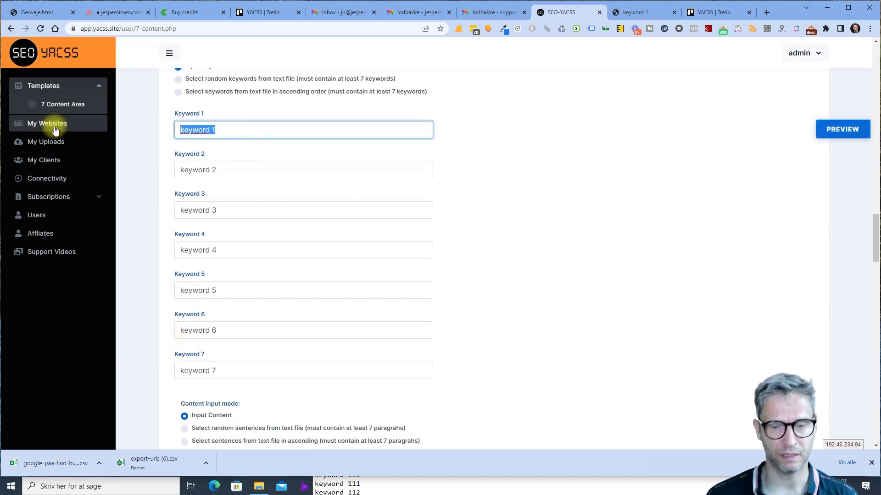
pyautogui.write('{}')
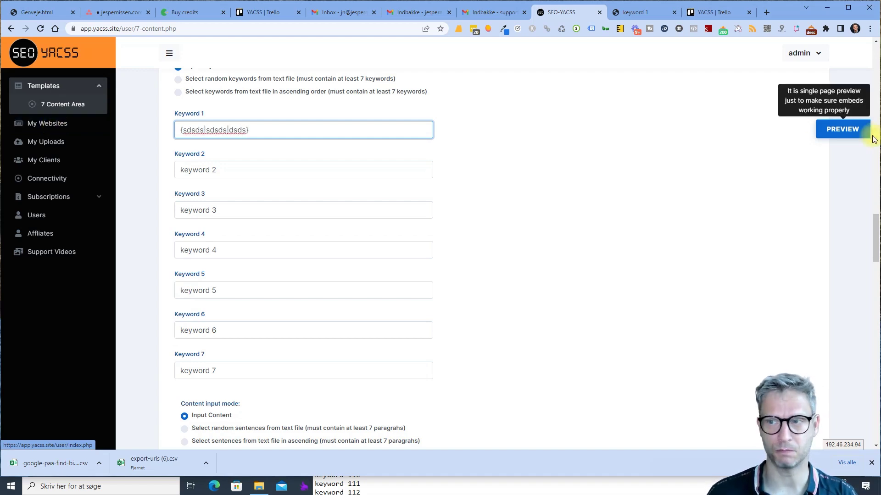
pyautogui.click(818, 131)
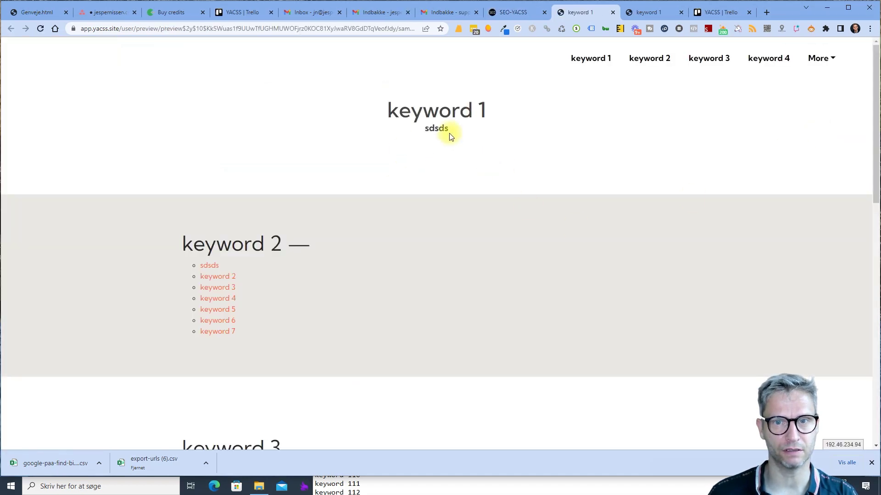
pyautogui.click(613, 12)
pyautogui.click(260, 132)
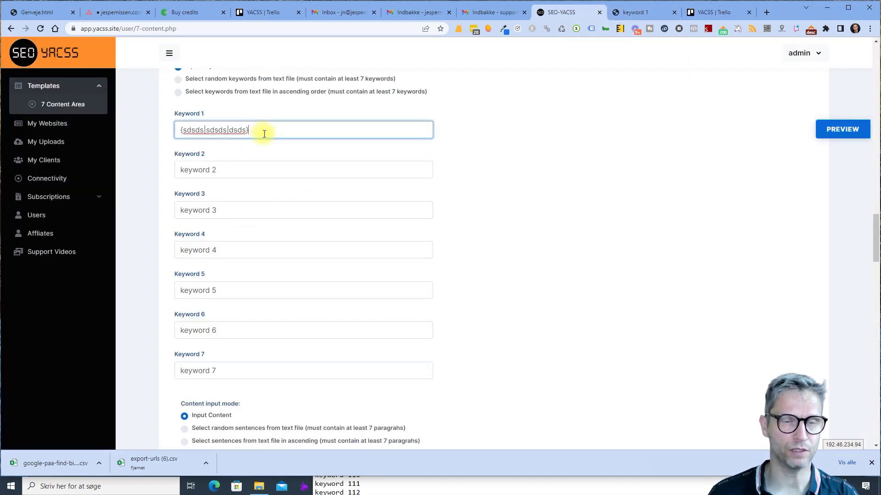
# - Clear the contents of all seven Keyword fields
pyautogui.tripleClick(261, 131)
pyautogui.press('BackSpace')
pyautogui.tripleClick(239, 176)
pyautogui.press('BackSpace')
pyautogui.tripleClick(222, 209)
pyautogui.press('BackSpace')
pyautogui.moveTo(225, 249); pyautogui.dragTo(180, 252)
pyautogui.press('BackSpace')
pyautogui.tripleClick(197, 294)
pyautogui.press('BackSpace')
pyautogui.tripleClick(222, 330)
pyautogui.press('BackSpace')
pyautogui.click(222, 291)
pyautogui.tripleClick(222, 370)
pyautogui.press('BackSpace')
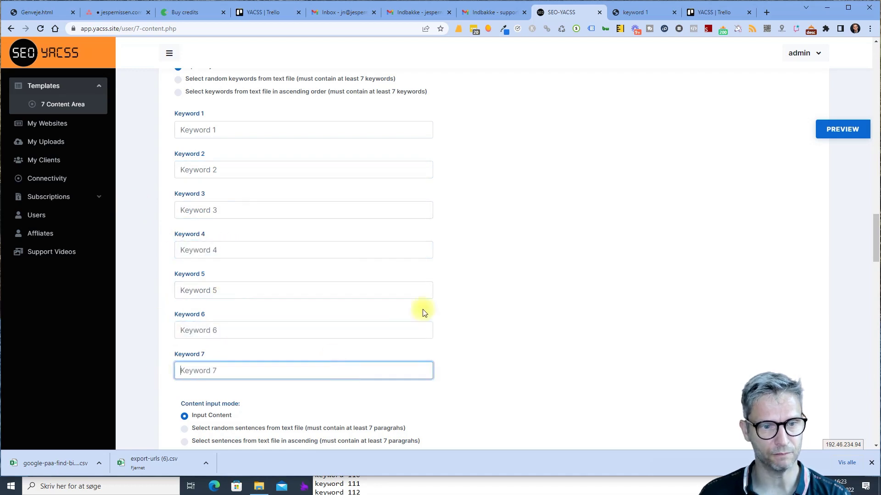
# - Switch keyword input from manual entry to 'Select random keywords from text file'
pyautogui.scroll(3, 281, 211)
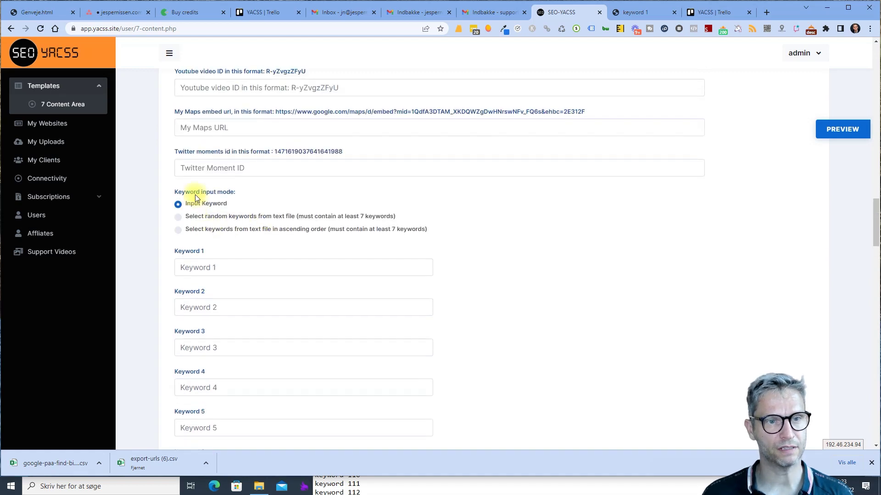
pyautogui.moveTo(186, 203); pyautogui.dragTo(219, 202)
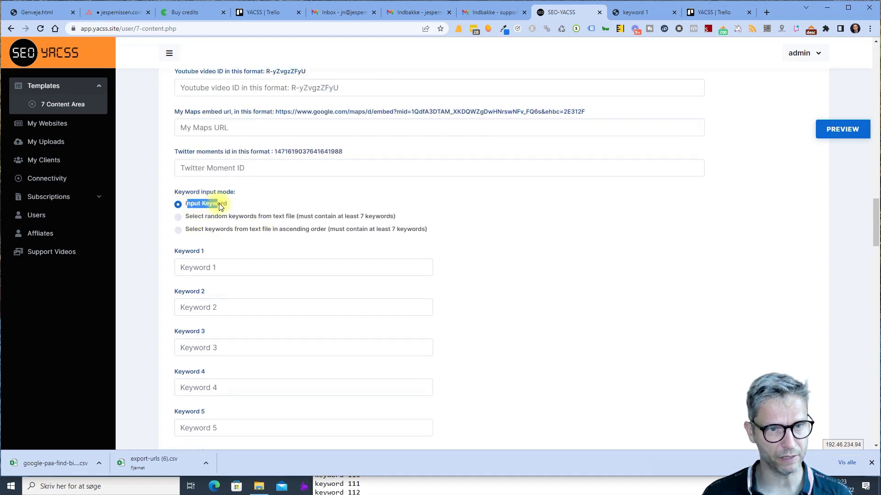
pyautogui.scroll(-2, 399, 228)
pyautogui.click(217, 127)
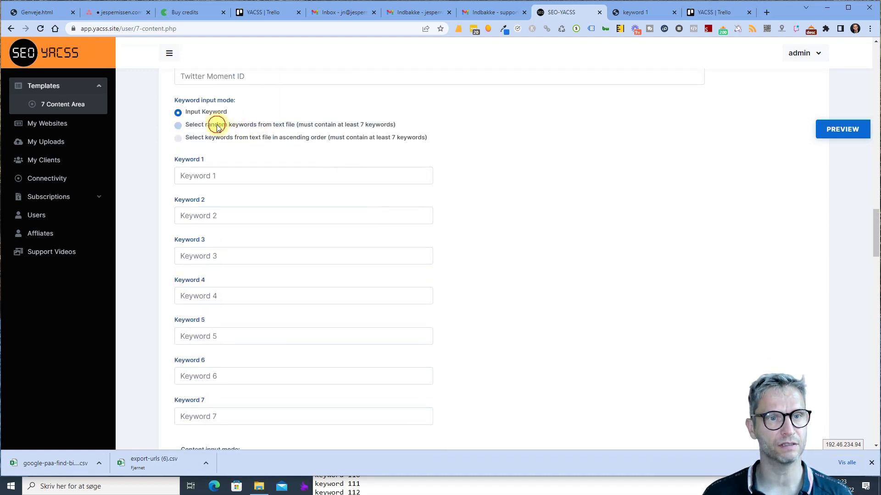
pyautogui.moveTo(217, 127); pyautogui.dragTo(354, 124)
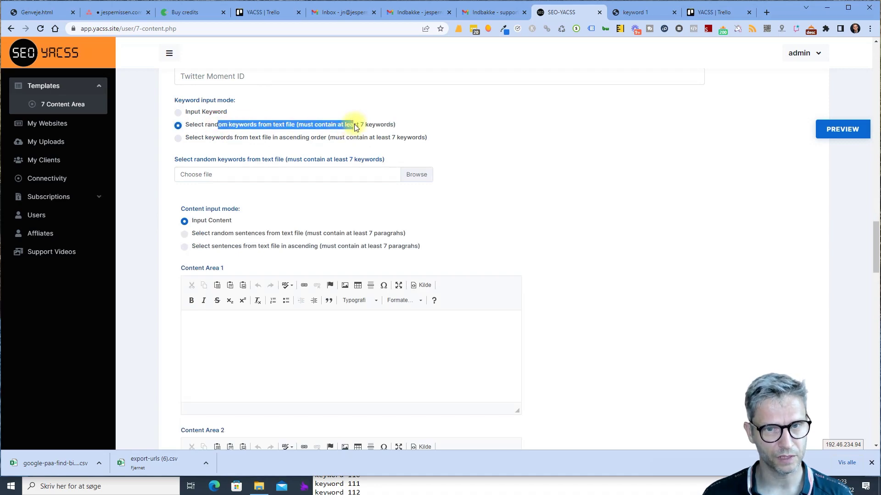
# - Browse to and load '100 page test keywords - 700 keywords.txt' as the keyword source
pyautogui.click(419, 175)
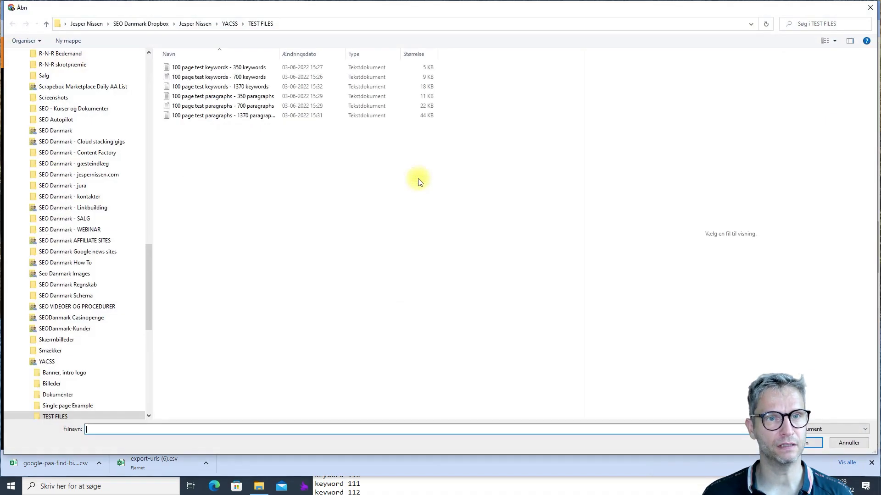
pyautogui.click(210, 78)
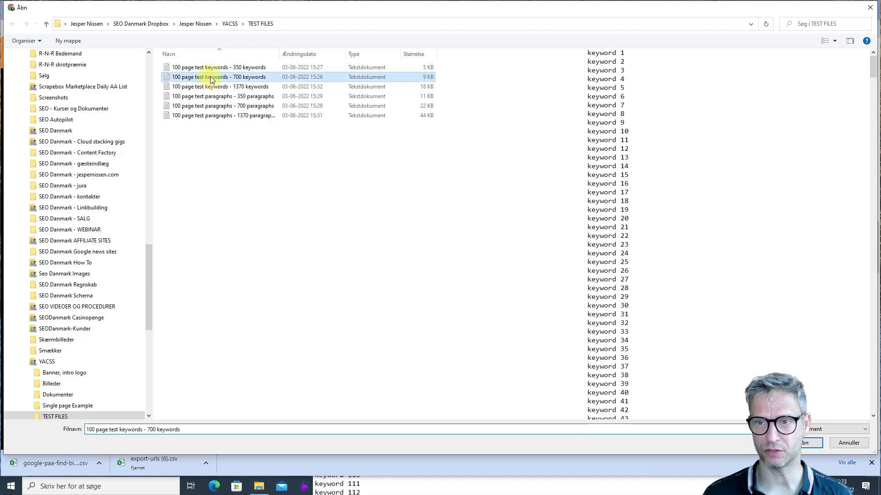
pyautogui.scroll(-5, 604, 273)
pyautogui.scroll(-20, 604, 273)
pyautogui.scroll(3, 617, 306)
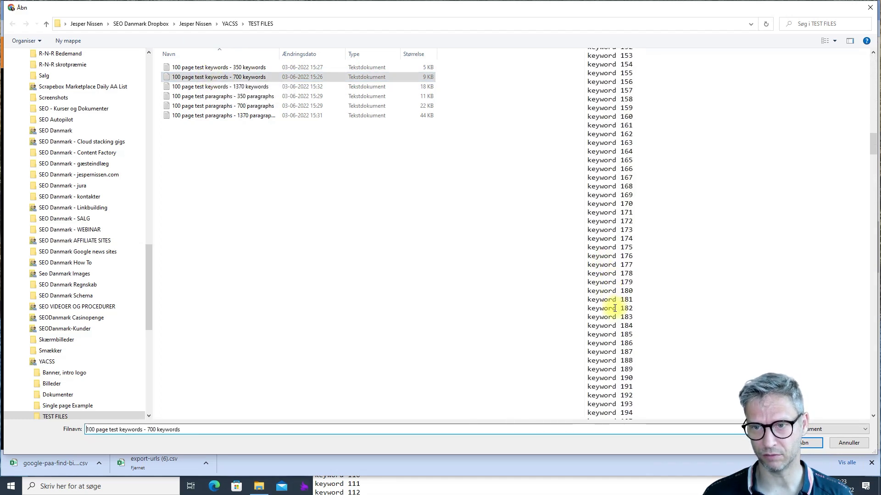
pyautogui.click(804, 445)
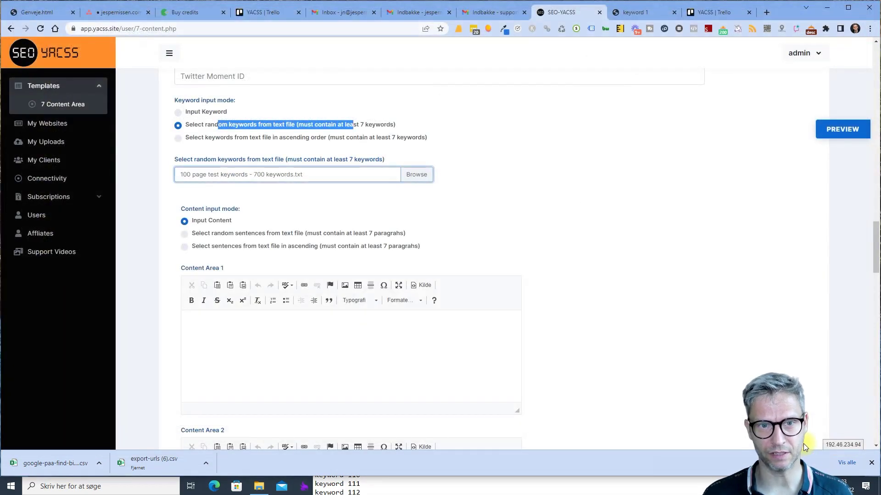
# - Preview a page built from random keywords (e.g. keyword 655, 168, 29), then return to settings
pyautogui.click(752, 133)
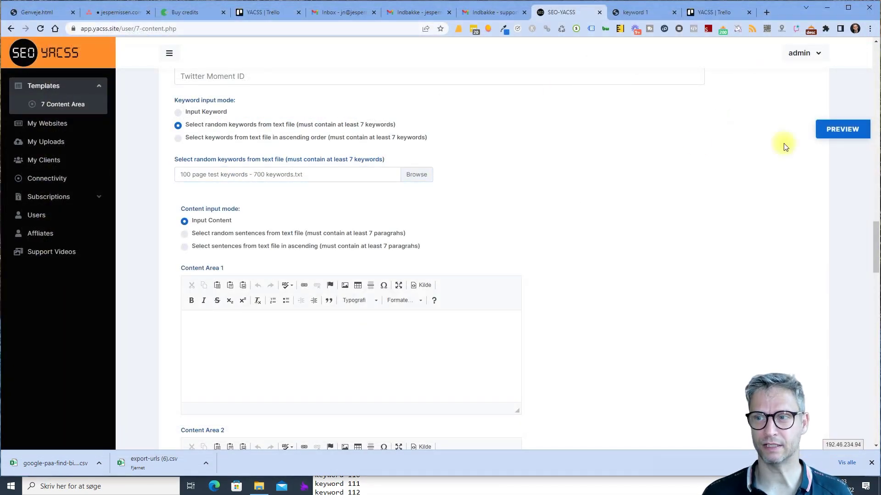
pyautogui.click(852, 129)
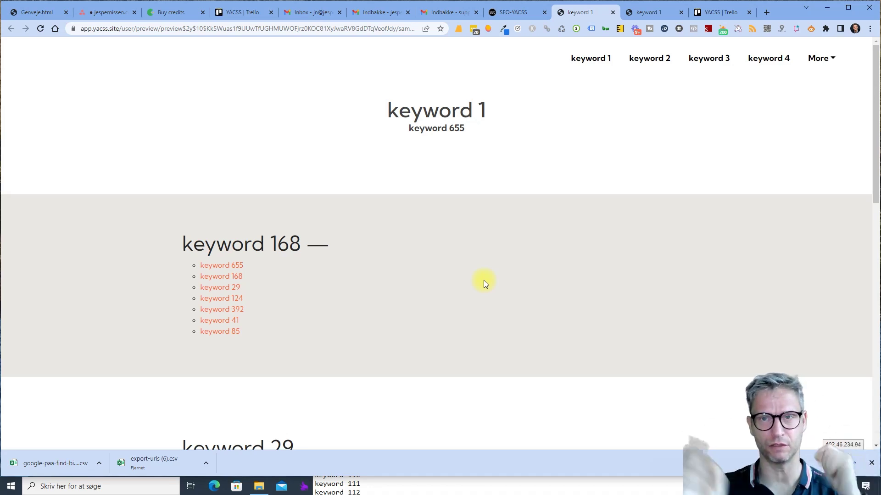
pyautogui.click(514, 12)
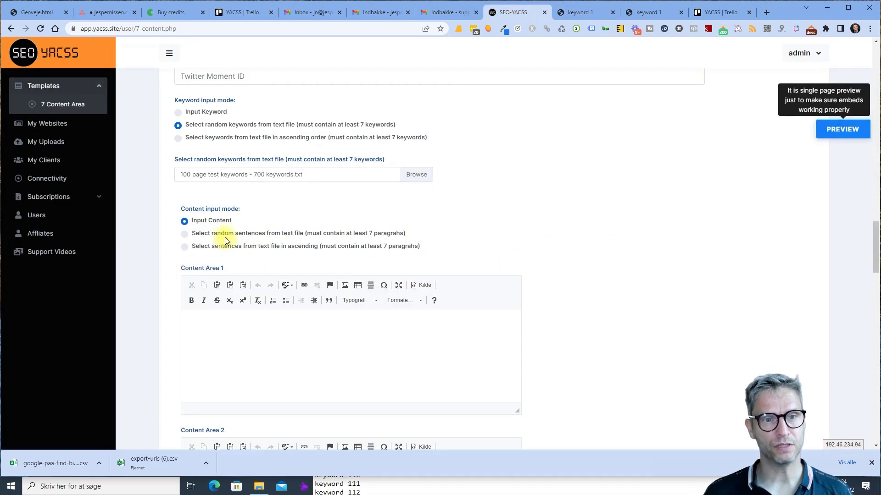
# - Draw random sentences from '100 page test paragraphs - 700 paragraphs.txt' and generate a new preview
pyautogui.click(205, 232)
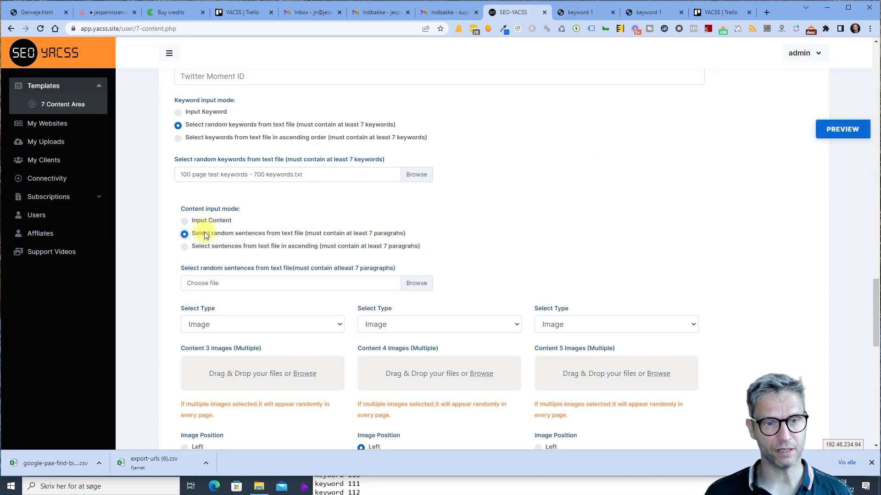
pyautogui.moveTo(204, 232); pyautogui.dragTo(313, 233)
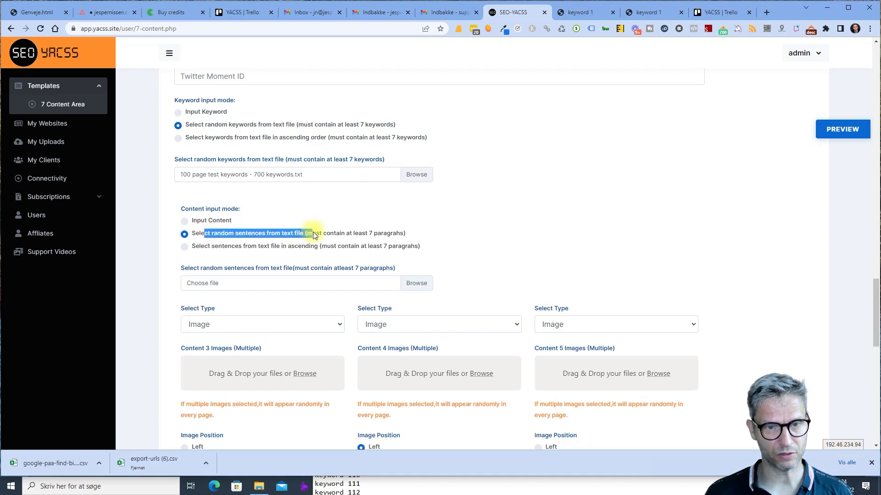
pyautogui.click(411, 284)
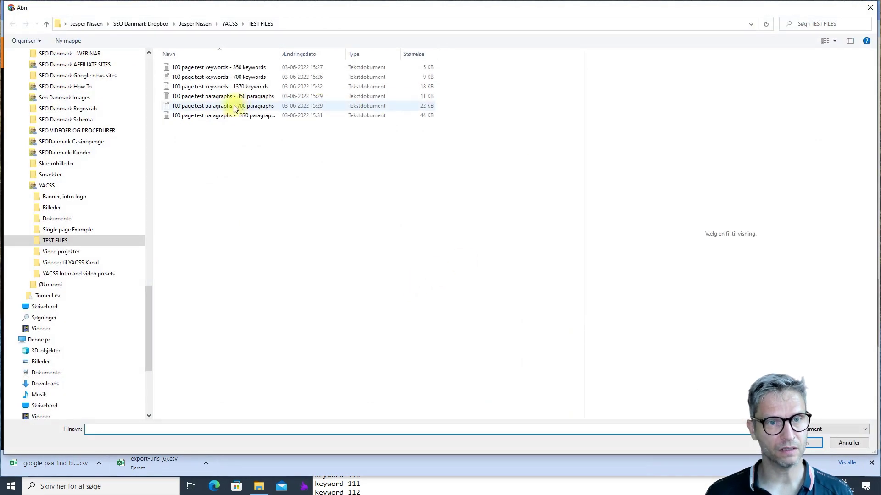
pyautogui.click(234, 108)
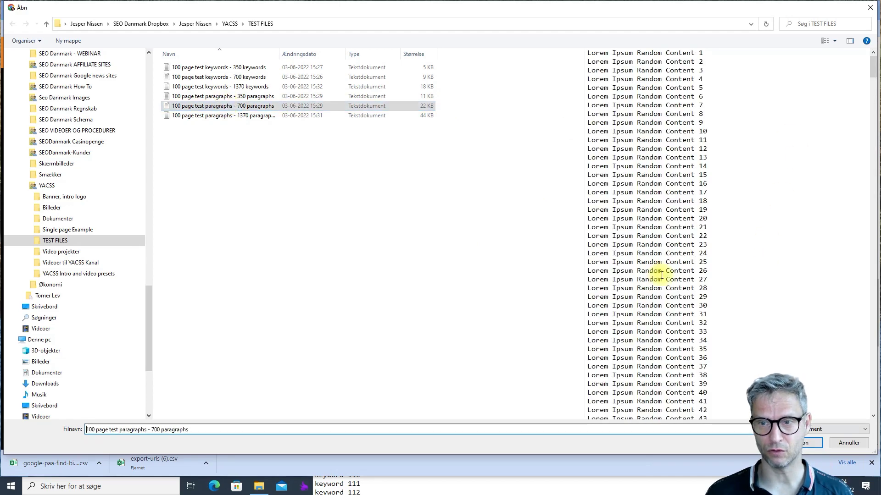
pyautogui.click(809, 443)
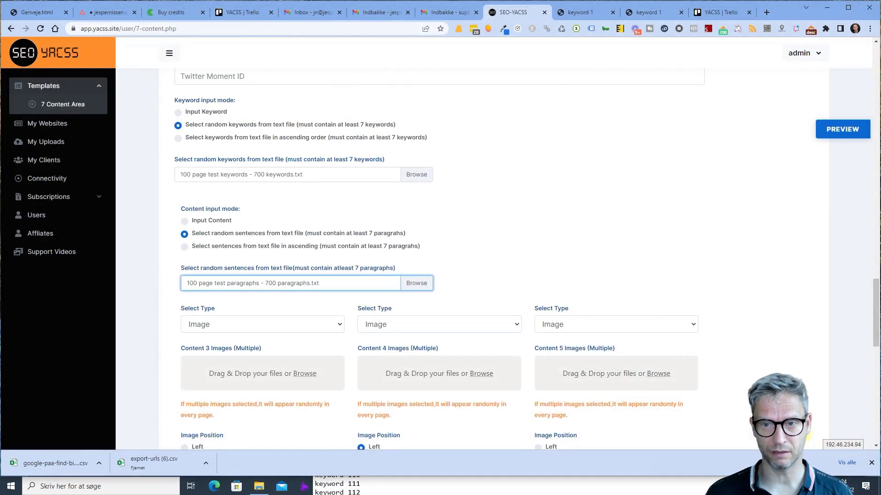
pyautogui.click(842, 129)
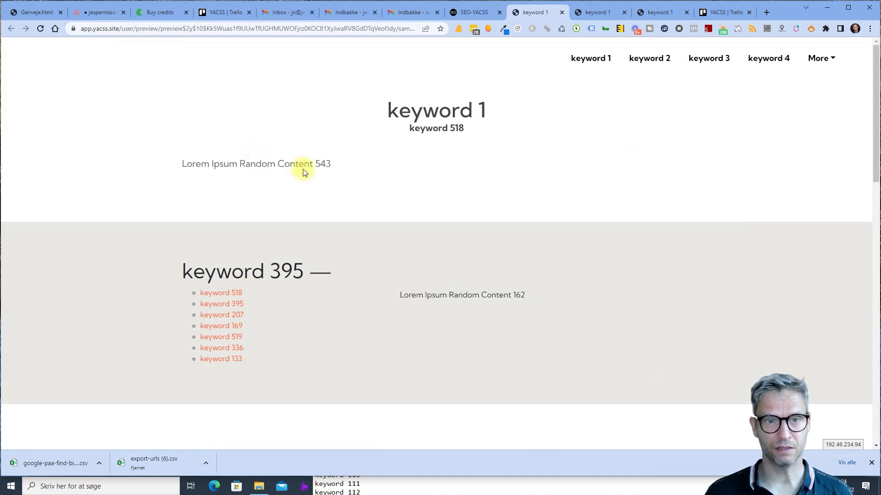
# - Scroll the preview to check Lorem Ipsum Random Content lines (568, 649), then return to the SEO-YACSS tab
pyautogui.moveTo(228, 163); pyautogui.dragTo(310, 163)
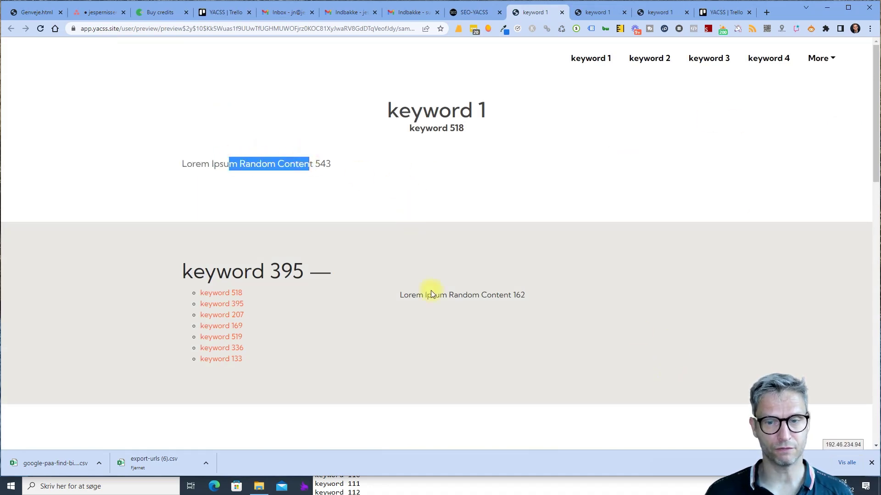
pyautogui.moveTo(496, 295); pyautogui.dragTo(519, 292)
pyautogui.scroll(-7, 519, 292)
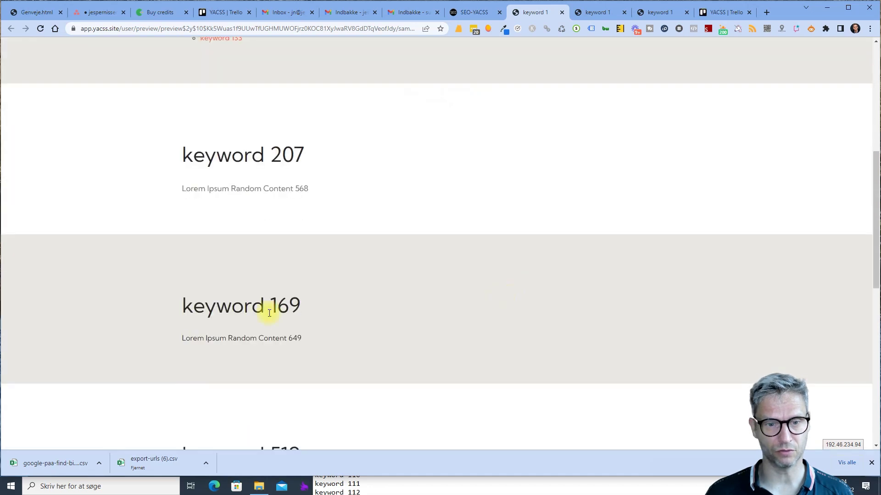
pyautogui.moveTo(301, 338); pyautogui.dragTo(271, 338)
pyautogui.moveTo(310, 189); pyautogui.dragTo(300, 189)
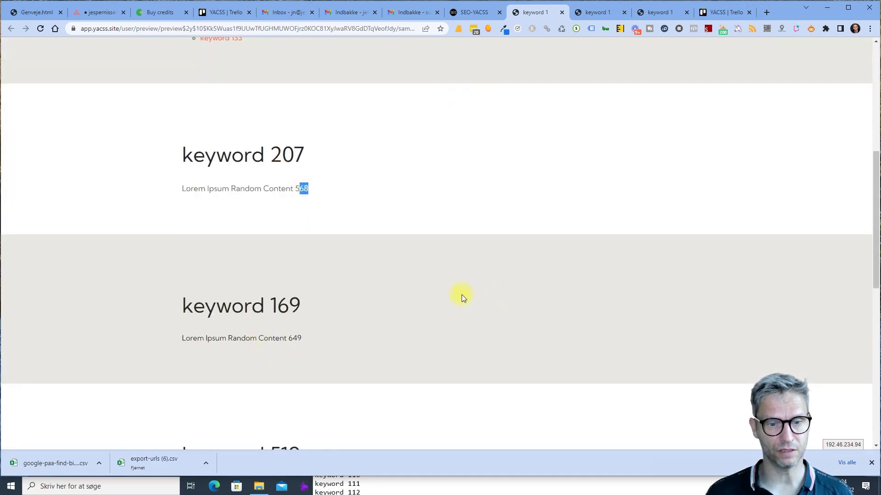
pyautogui.scroll(-10, 461, 299)
pyautogui.moveTo(305, 327); pyautogui.dragTo(274, 327)
pyautogui.click(296, 173)
pyautogui.scroll(15, 642, 270)
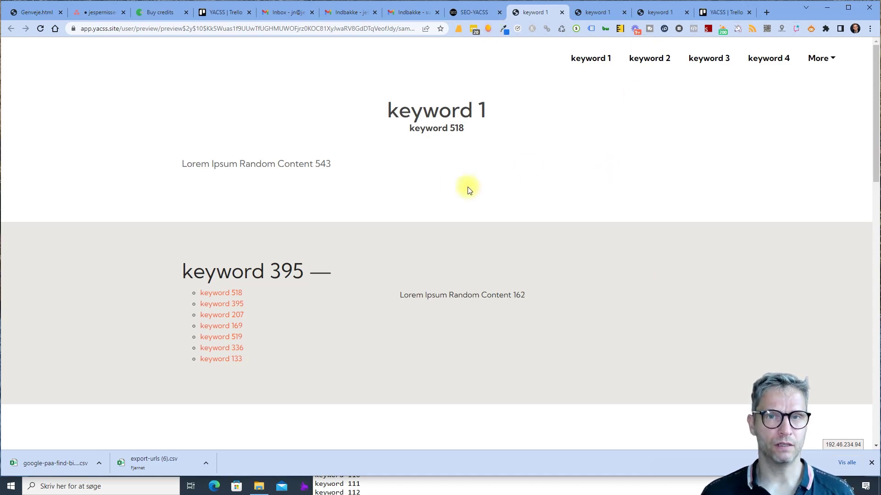
pyautogui.click(489, 17)
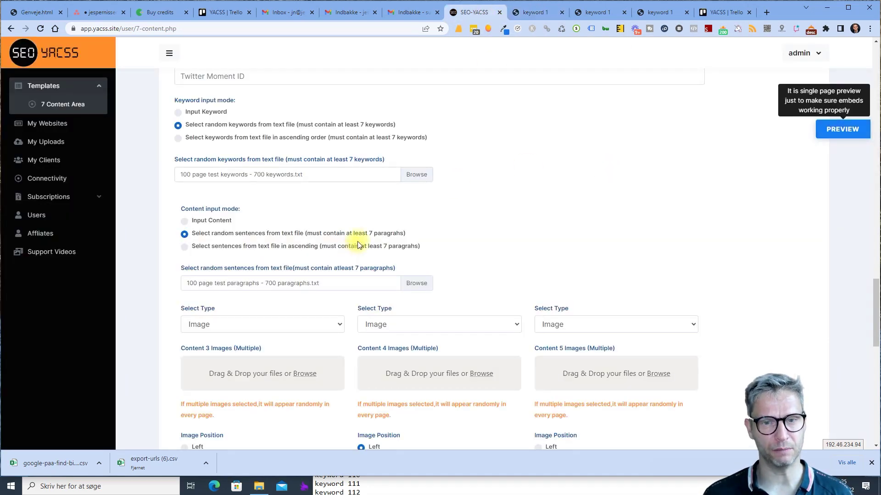
# - Launch Notepad via the 'notes' search, move it to the right half, and type '10'
pyautogui.press('super')
pyautogui.write('notes')
pyautogui.press('Return')
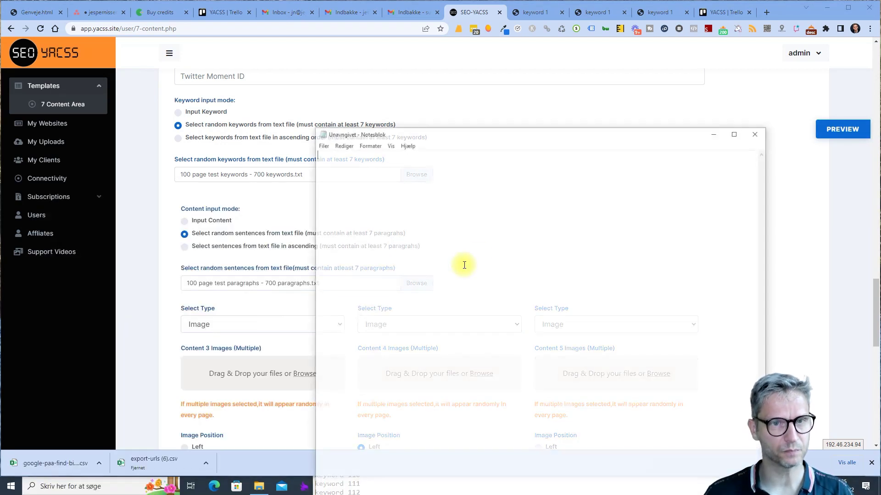
pyautogui.moveTo(491, 140); pyautogui.dragTo(695, 88)
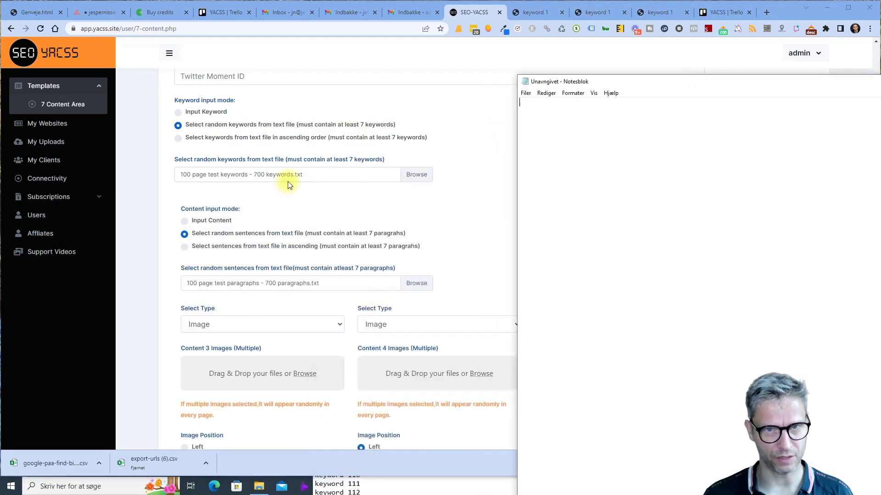
pyautogui.click(636, 151)
pyautogui.write('10')
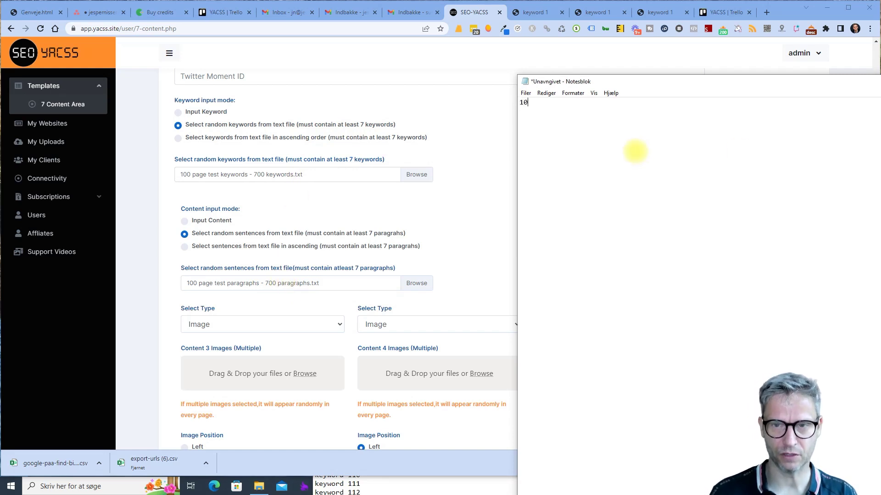